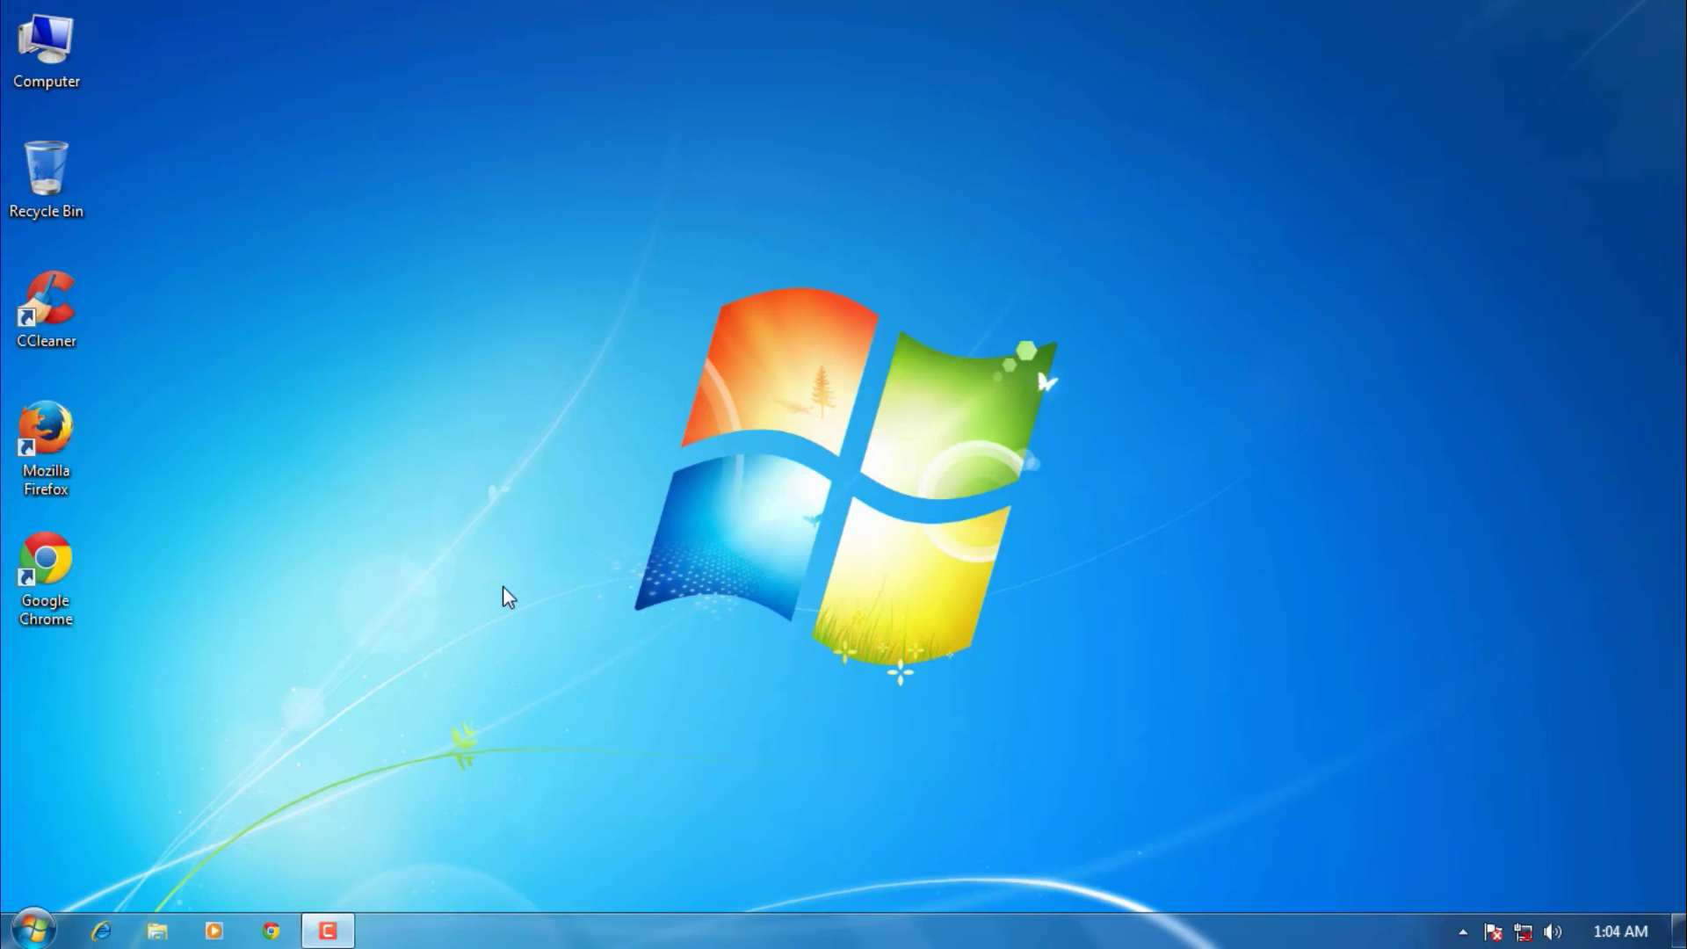
Step: Open the Run dialog from Start search and replace the old cmd entry with 'prefetch'
{"action": "left_click", "coordinate": [33, 922]}
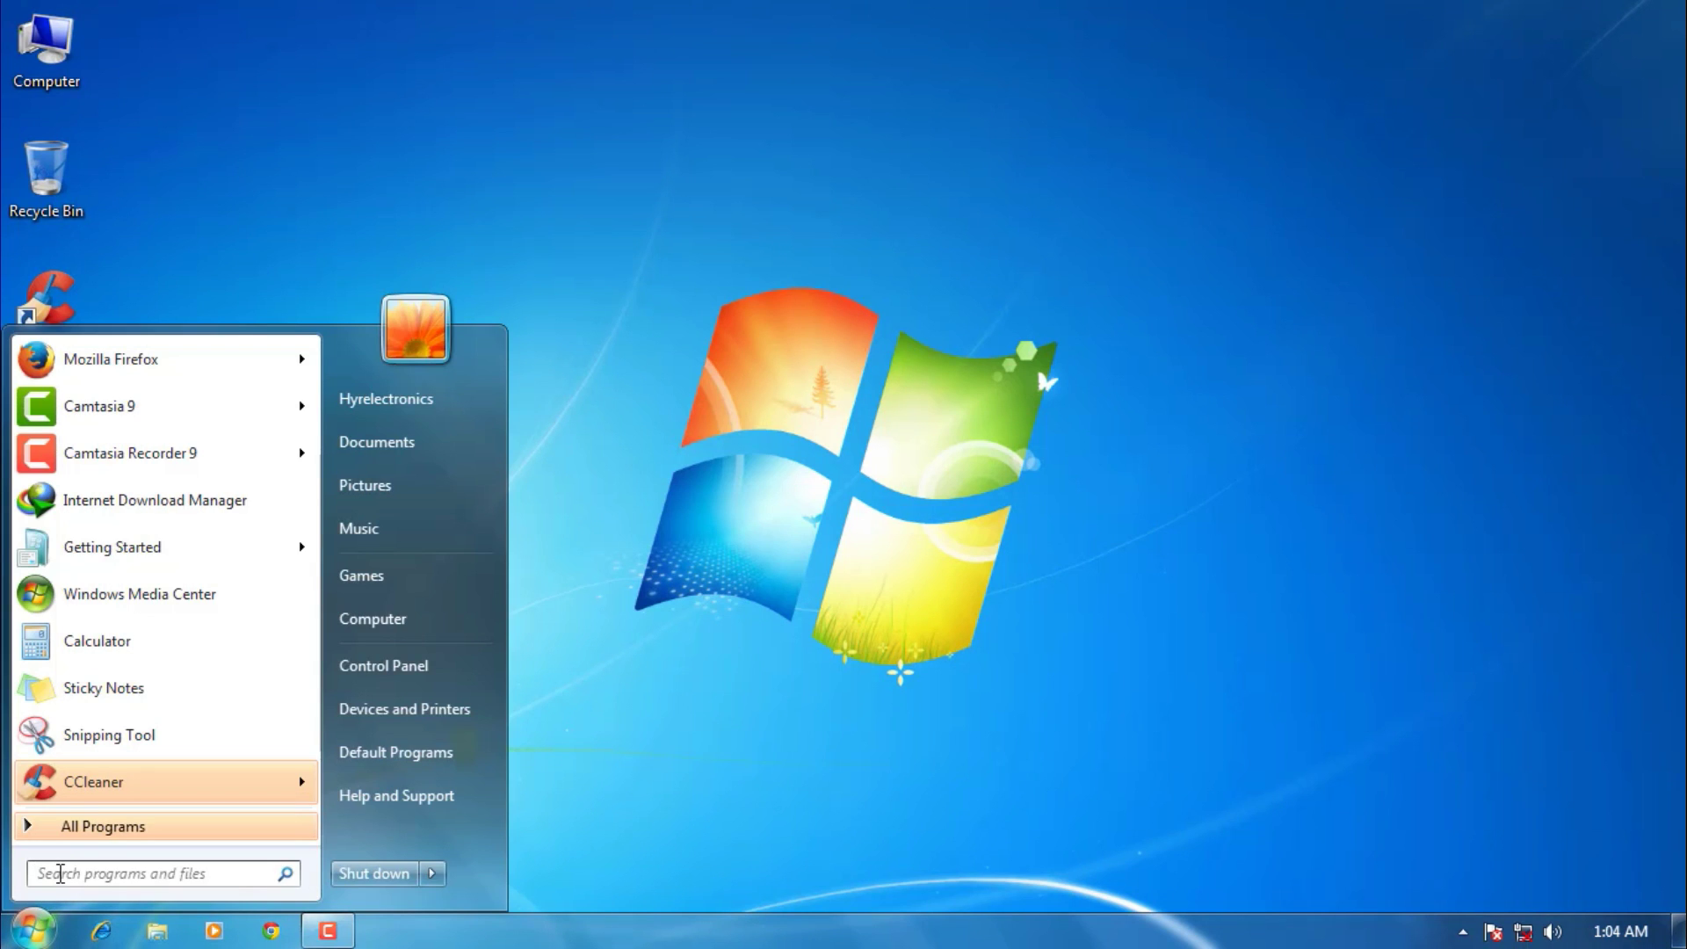
{"action": "type", "text": "run"}
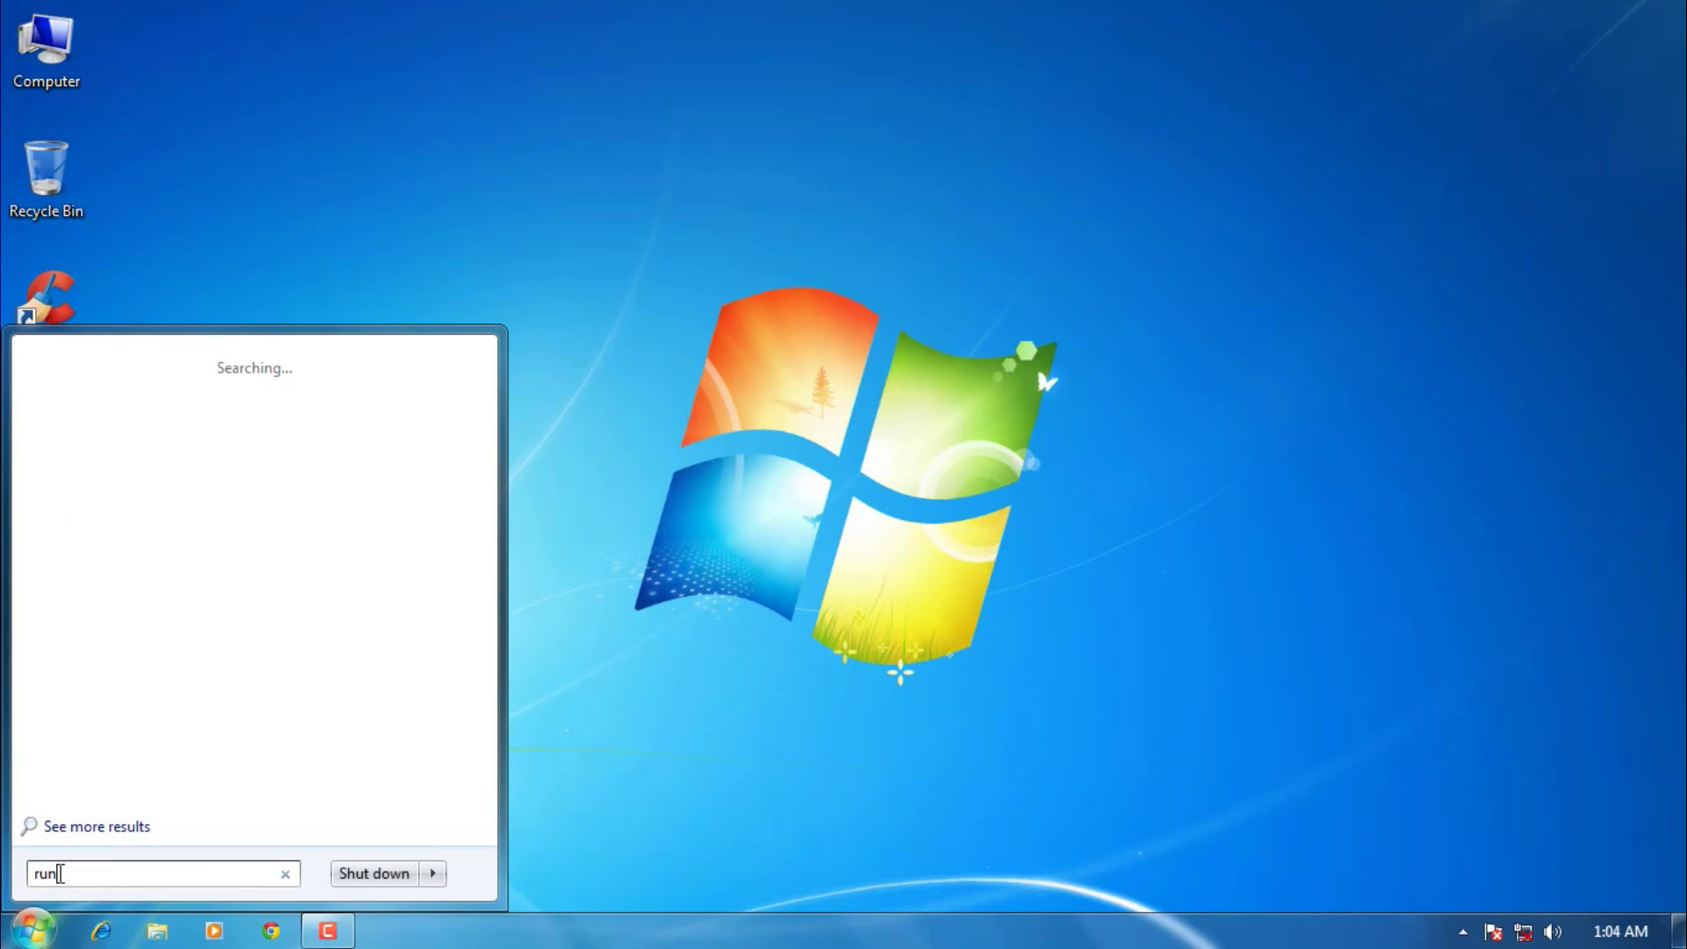
{"action": "left_click", "coordinate": [72, 393]}
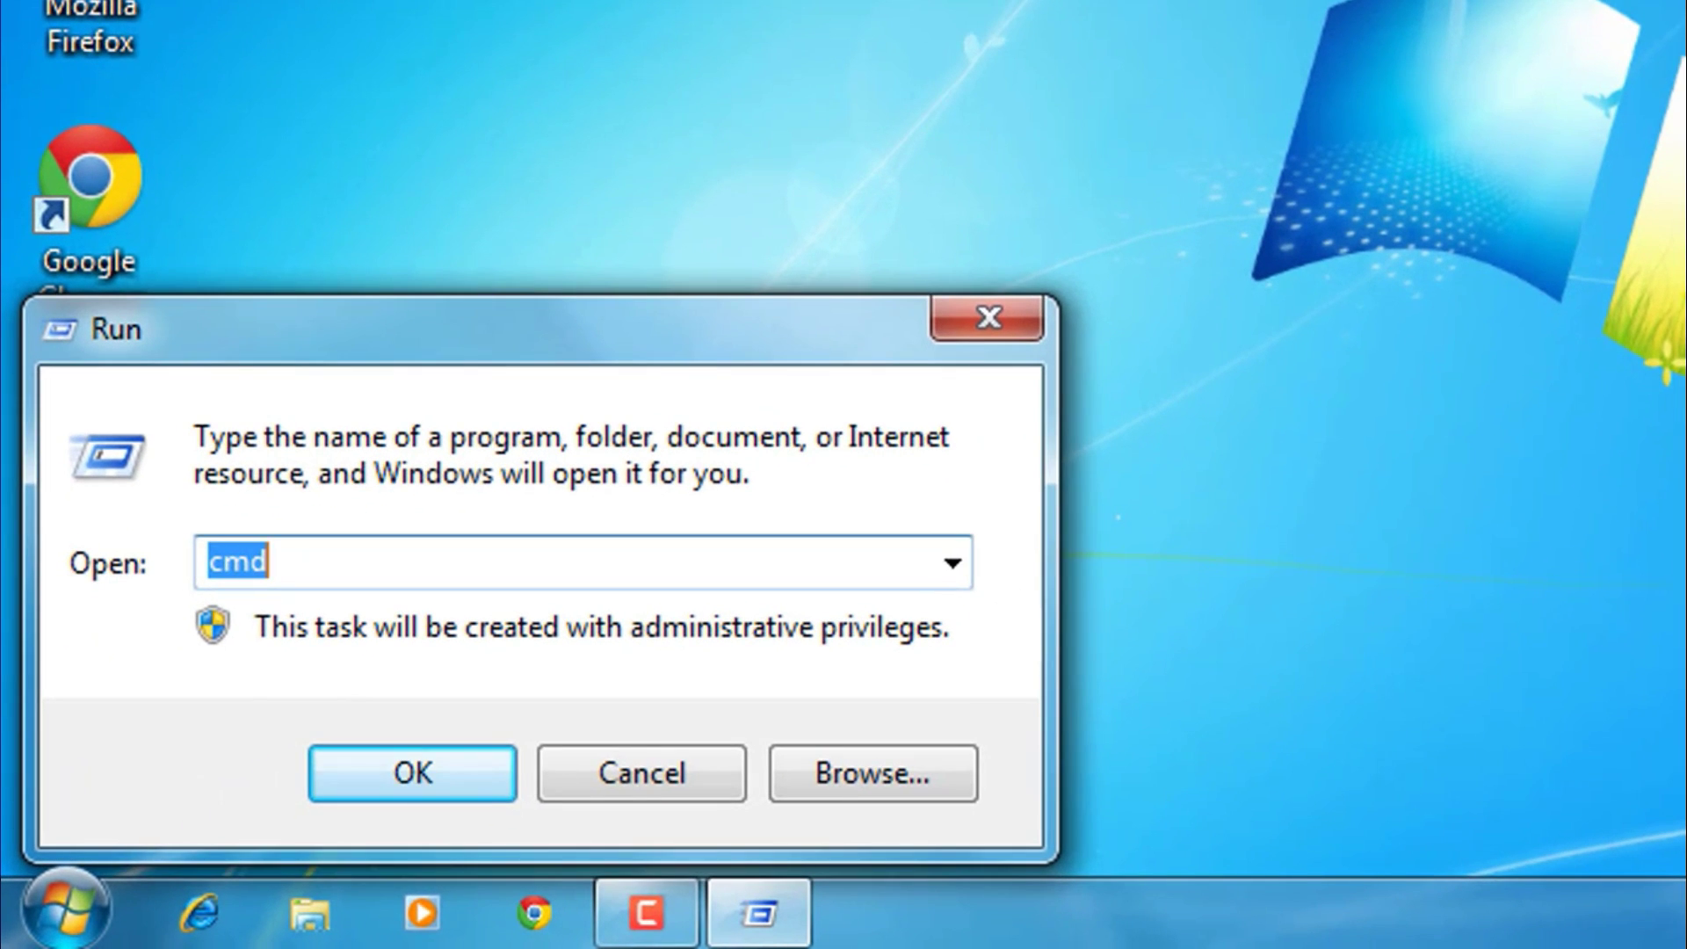
{"action": "key", "text": "BackSpace"}
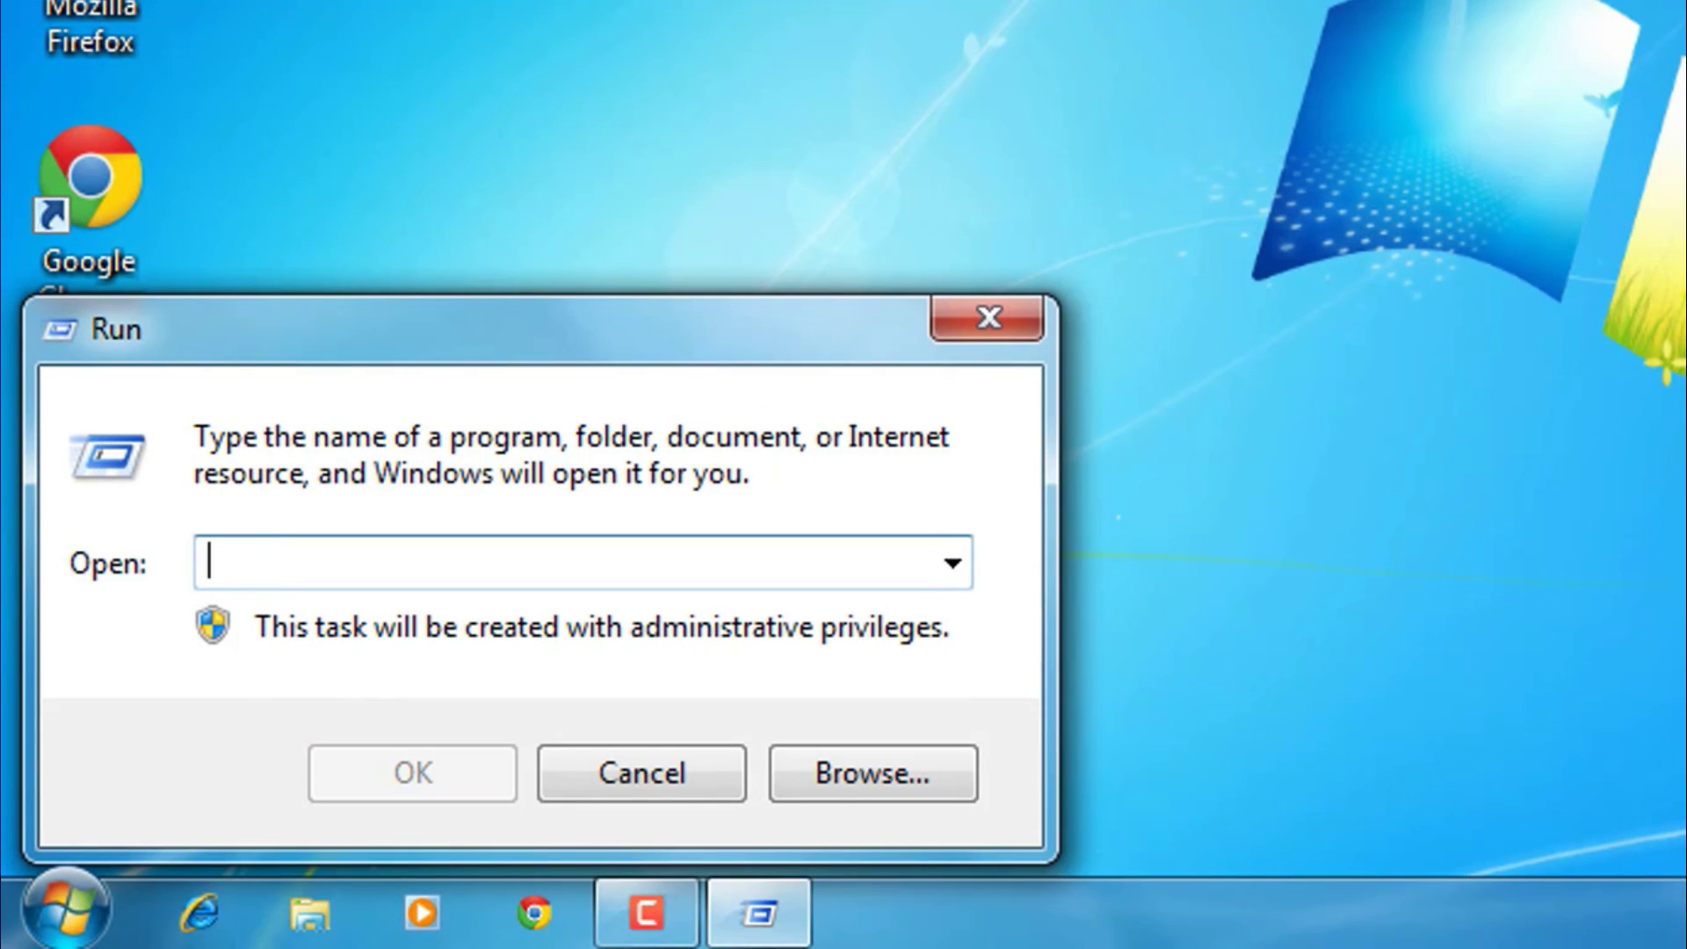
{"action": "type", "text": "p"}
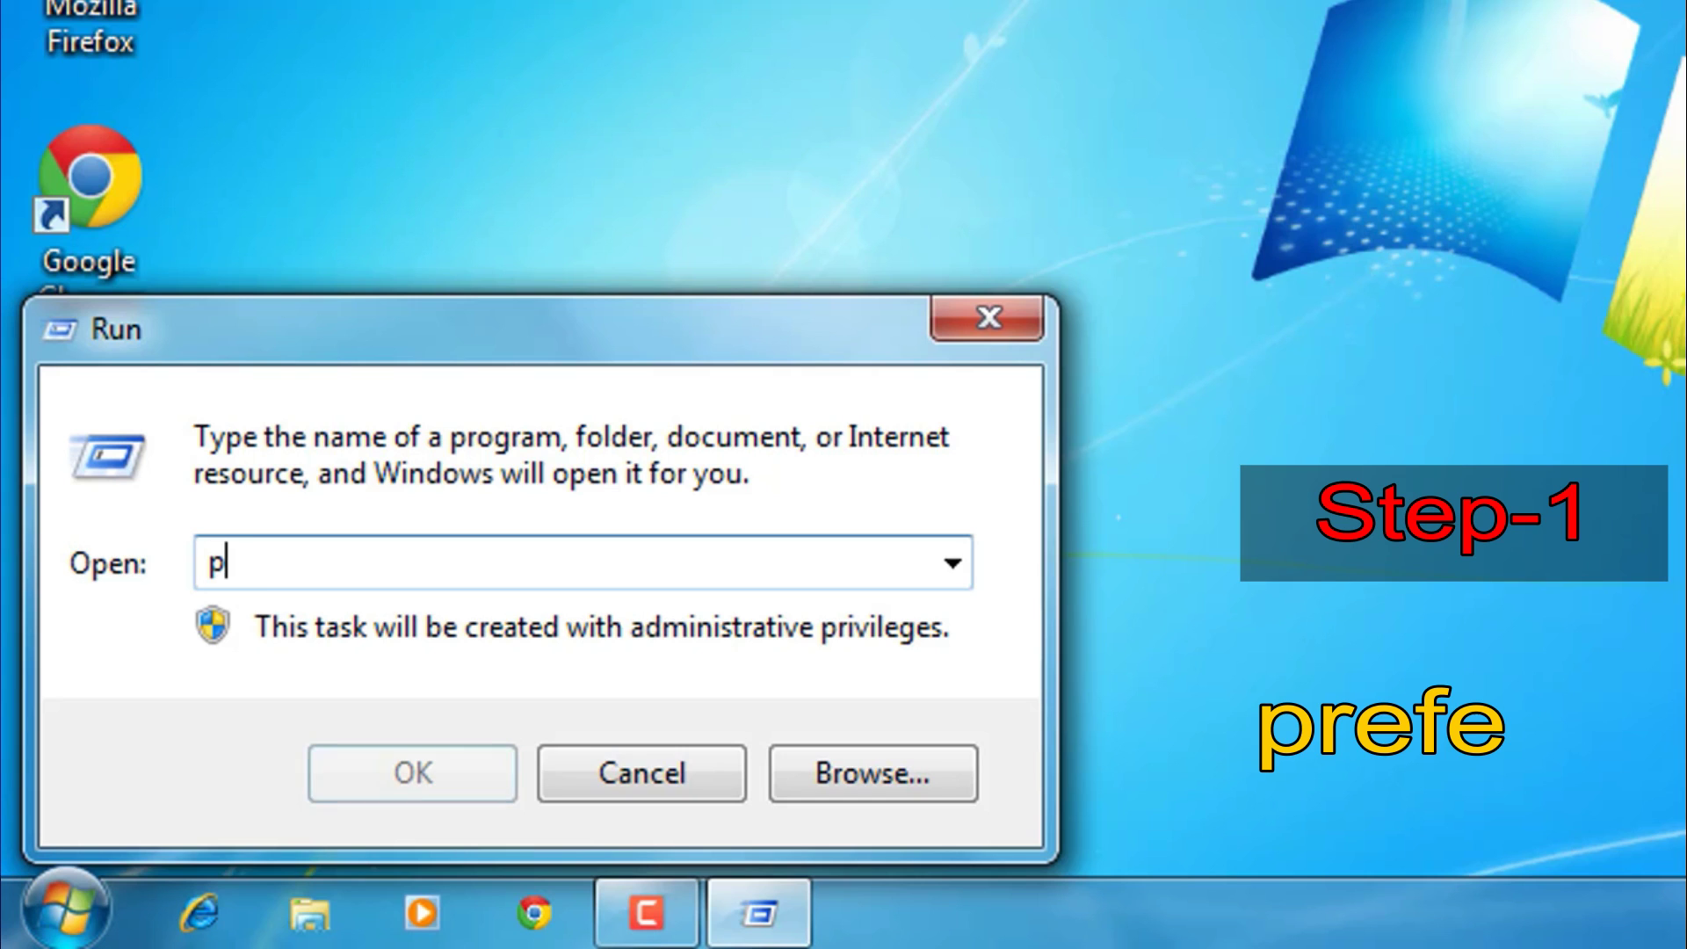
{"action": "type", "text": "refe"}
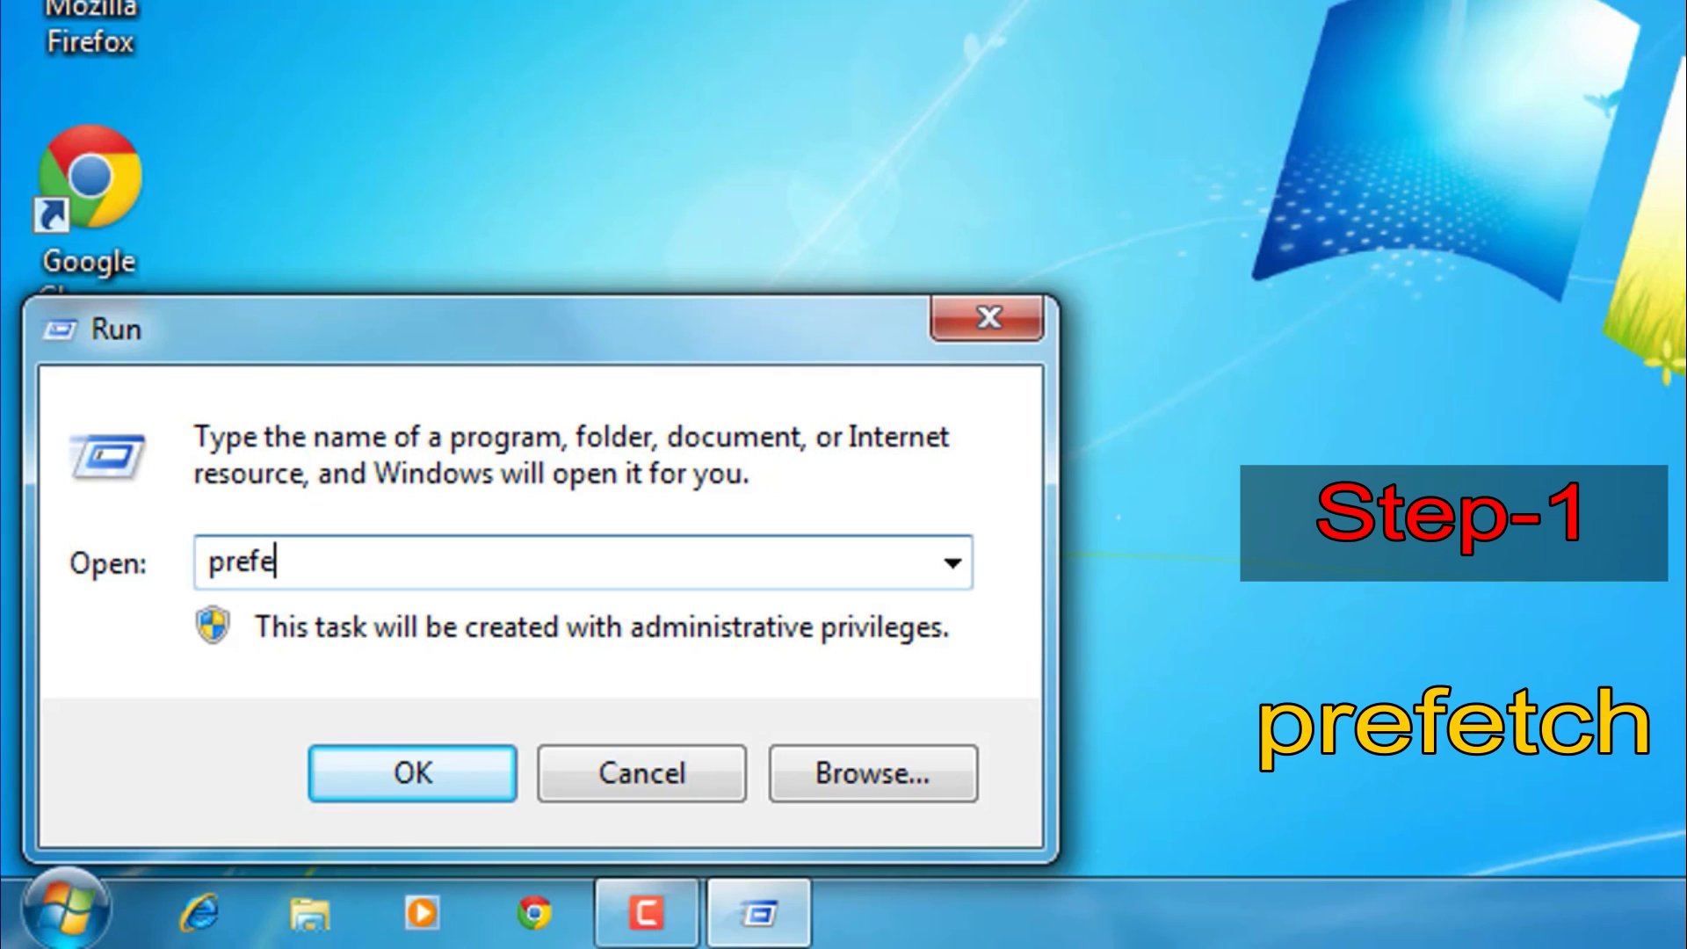
{"action": "type", "text": "tch"}
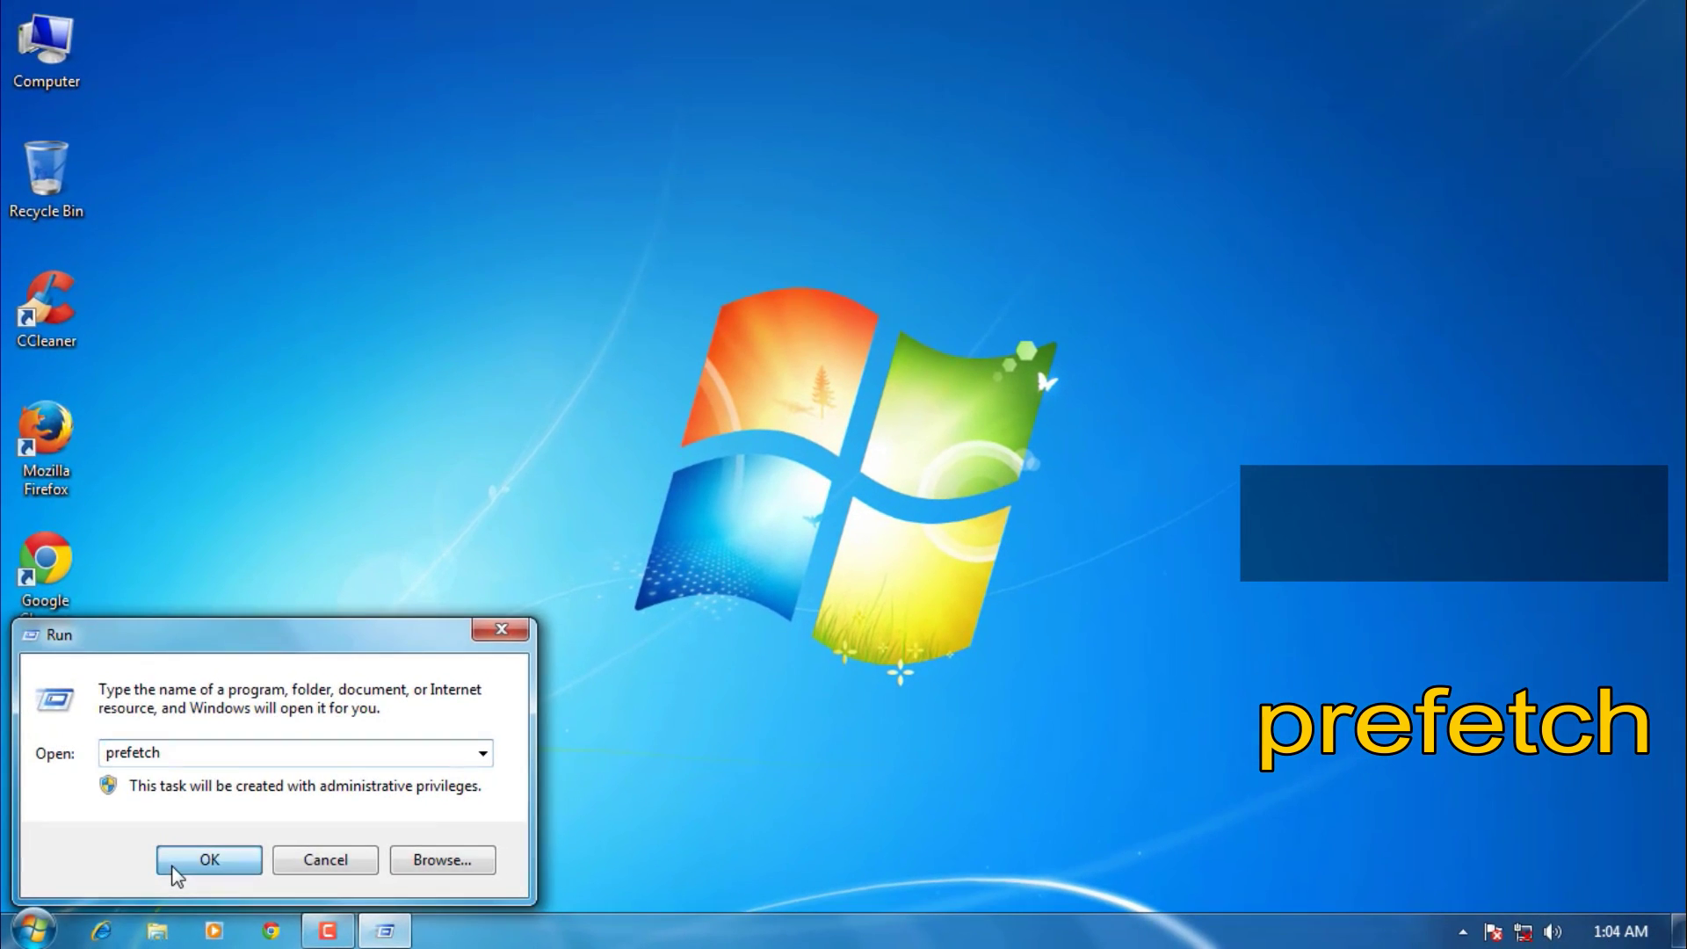
Step: Open the Prefetch folder and select all 137 files in it
{"action": "left_click", "coordinate": [176, 865]}
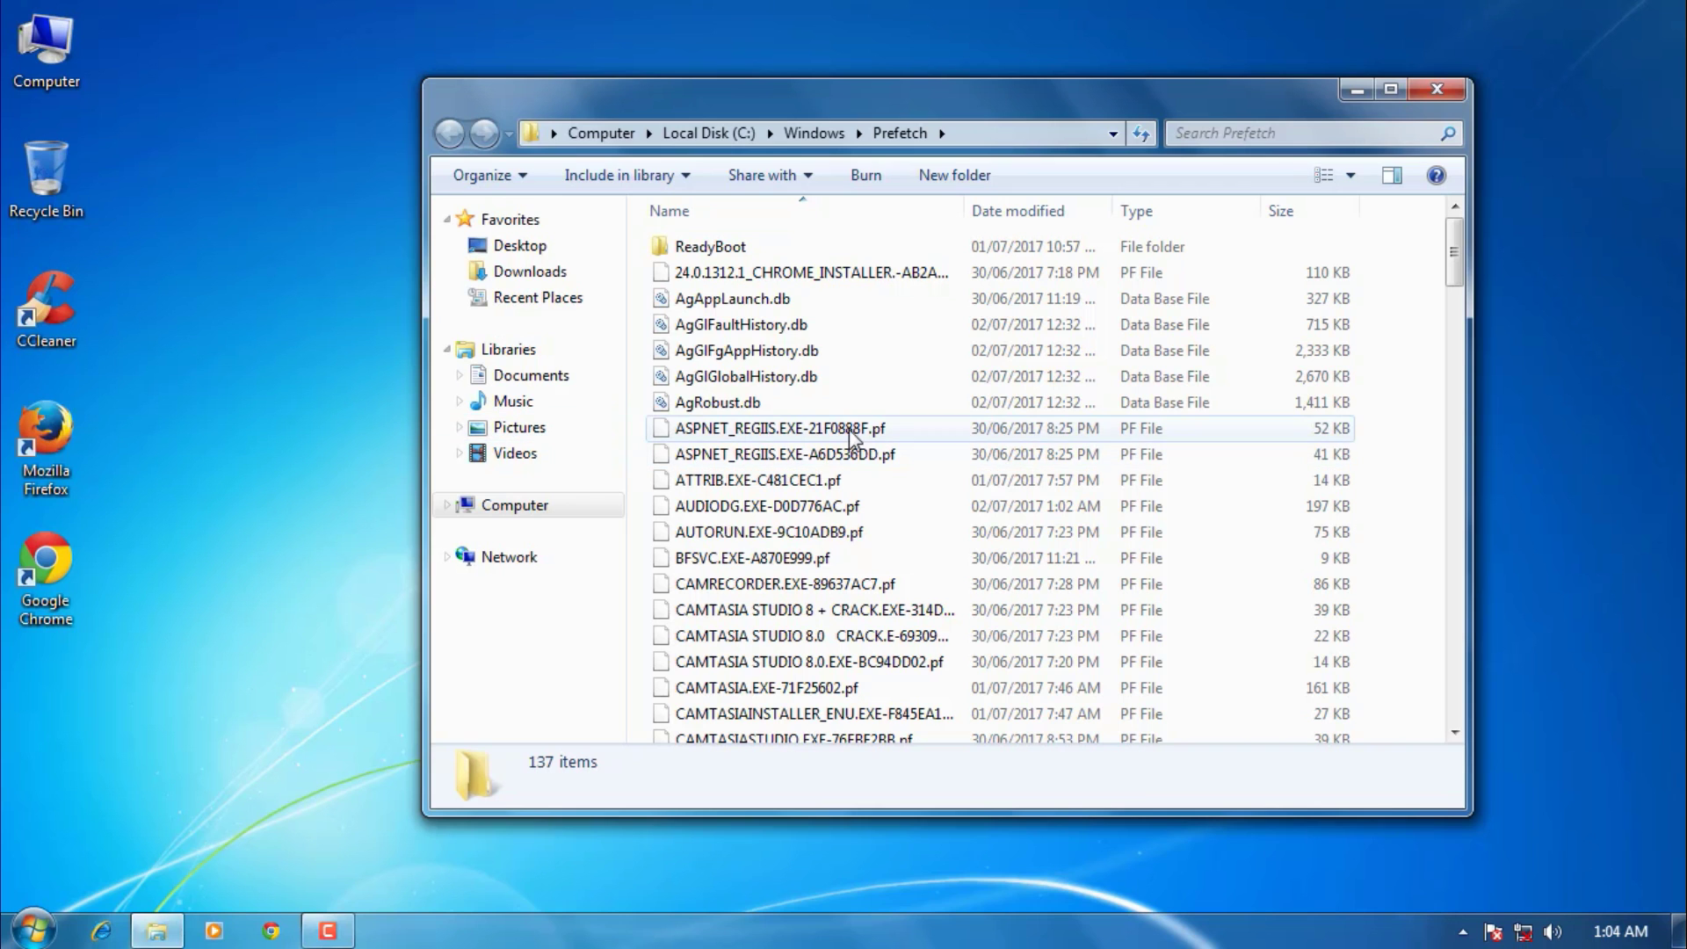
{"action": "left_click_drag", "start_coordinate": [635, 237], "coordinate": [788, 874]}
{"action": "left_click_drag", "start_coordinate": [1148, 655], "coordinate": [1200, 648]}
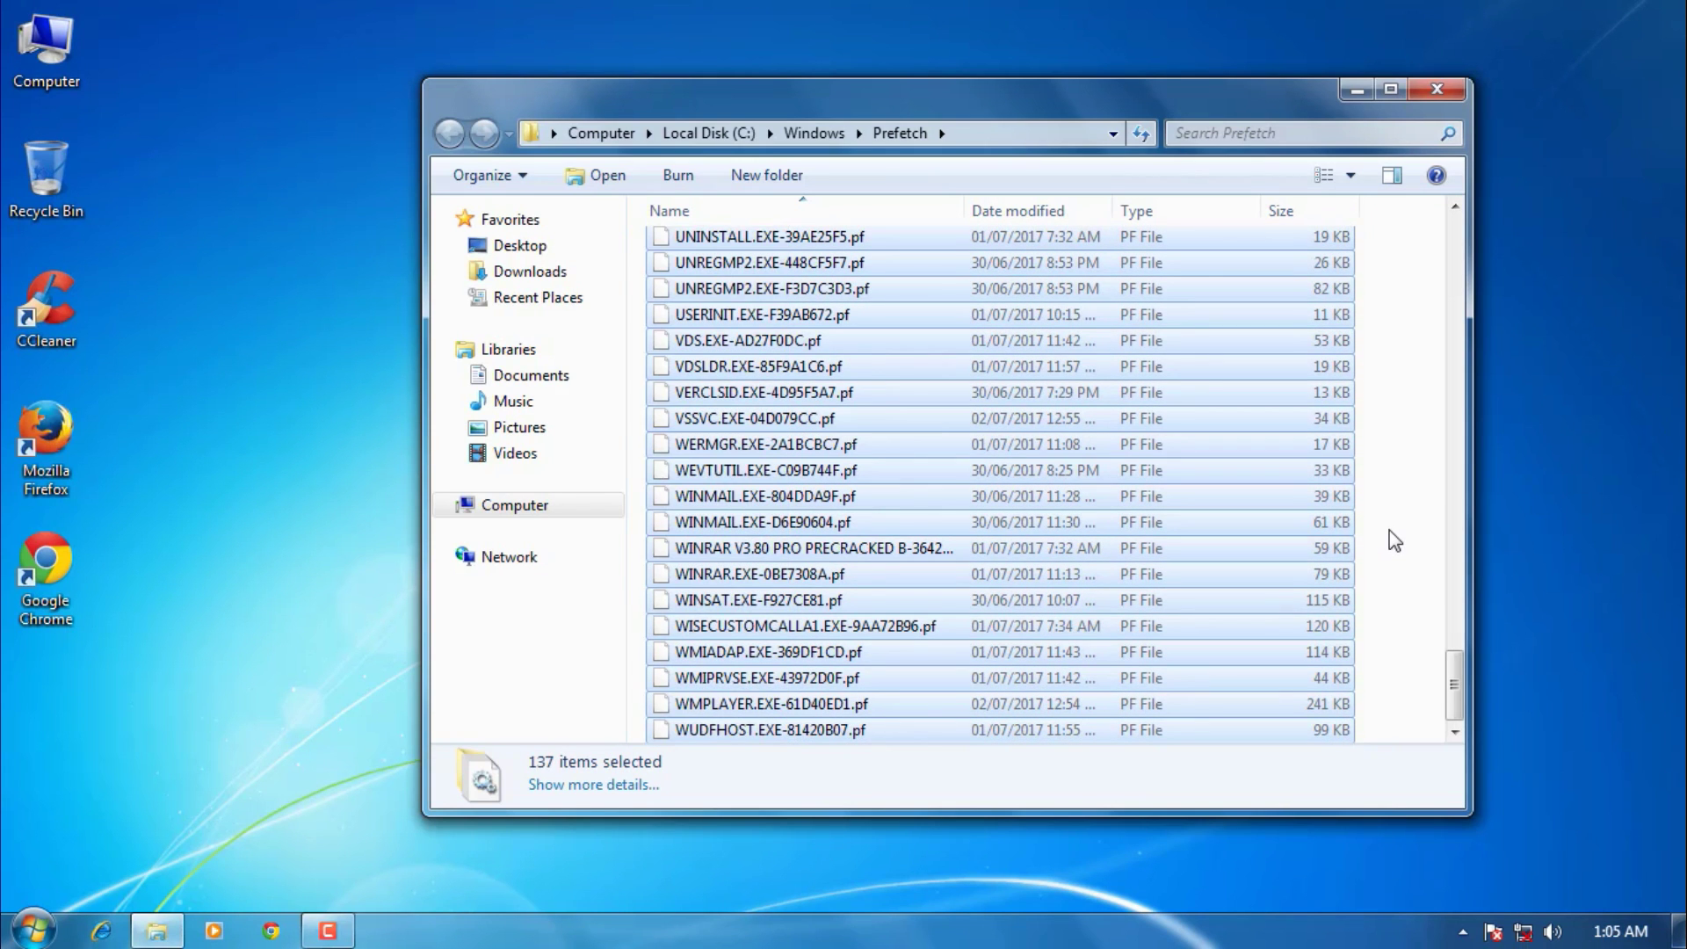
Step: Delete the 137 selected Prefetch files, confirming the move to the Recycle Bin
{"action": "right_click", "coordinate": [1183, 515]}
{"action": "left_click", "coordinate": [1241, 754]}
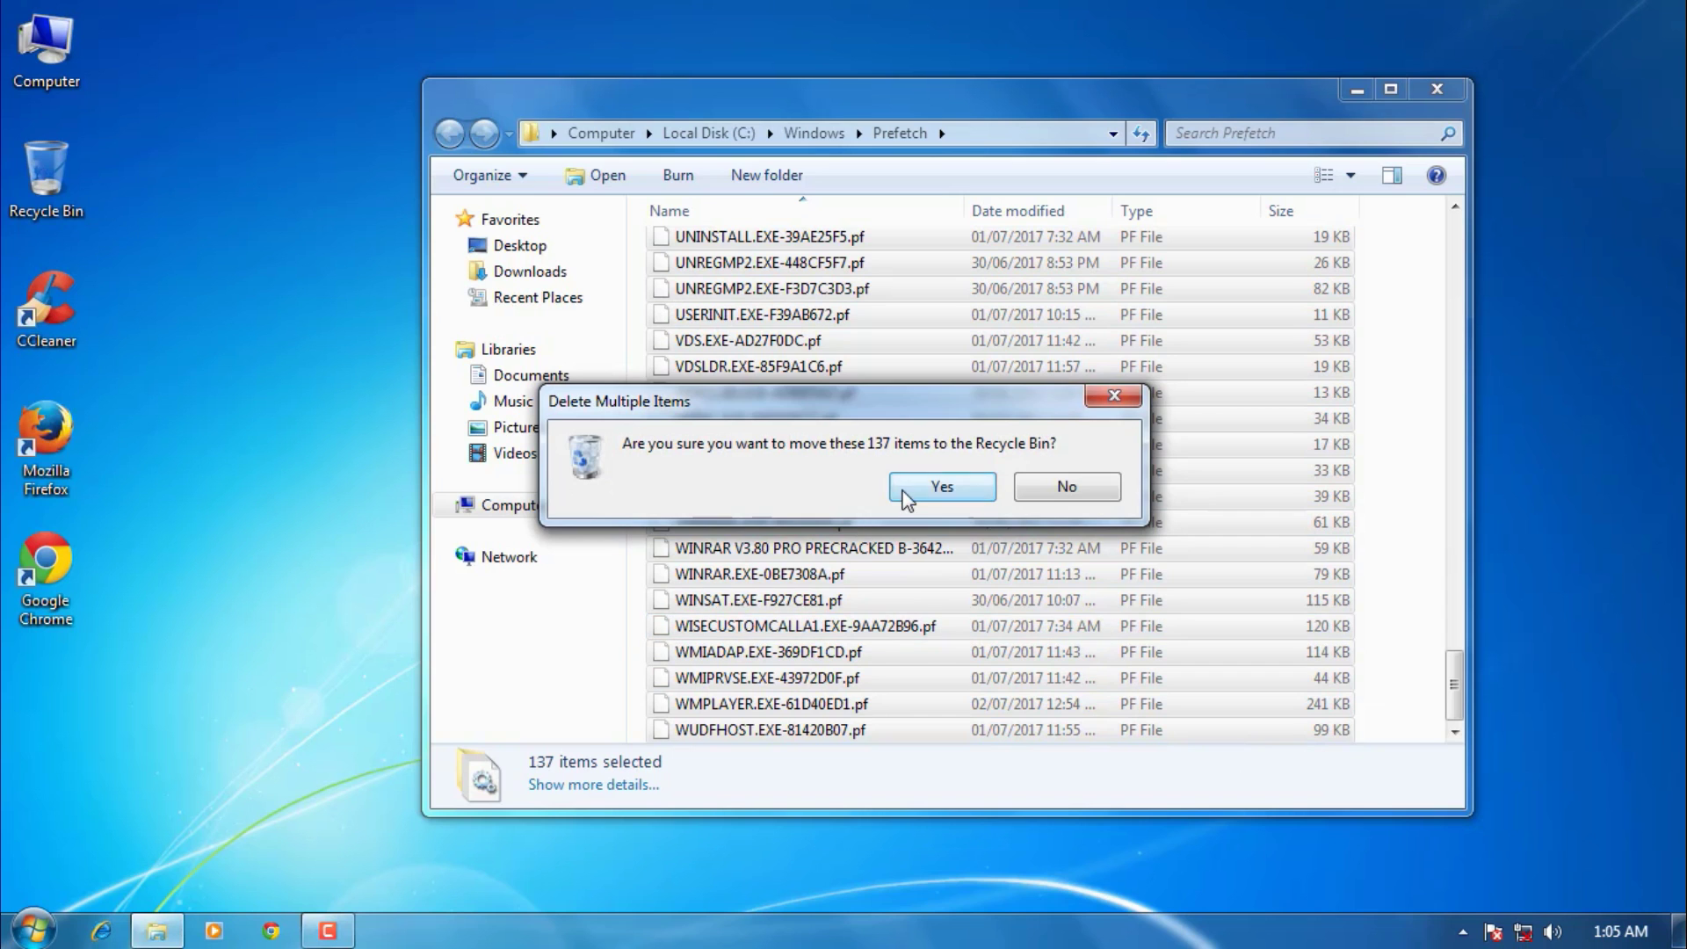
{"action": "left_click", "coordinate": [905, 497]}
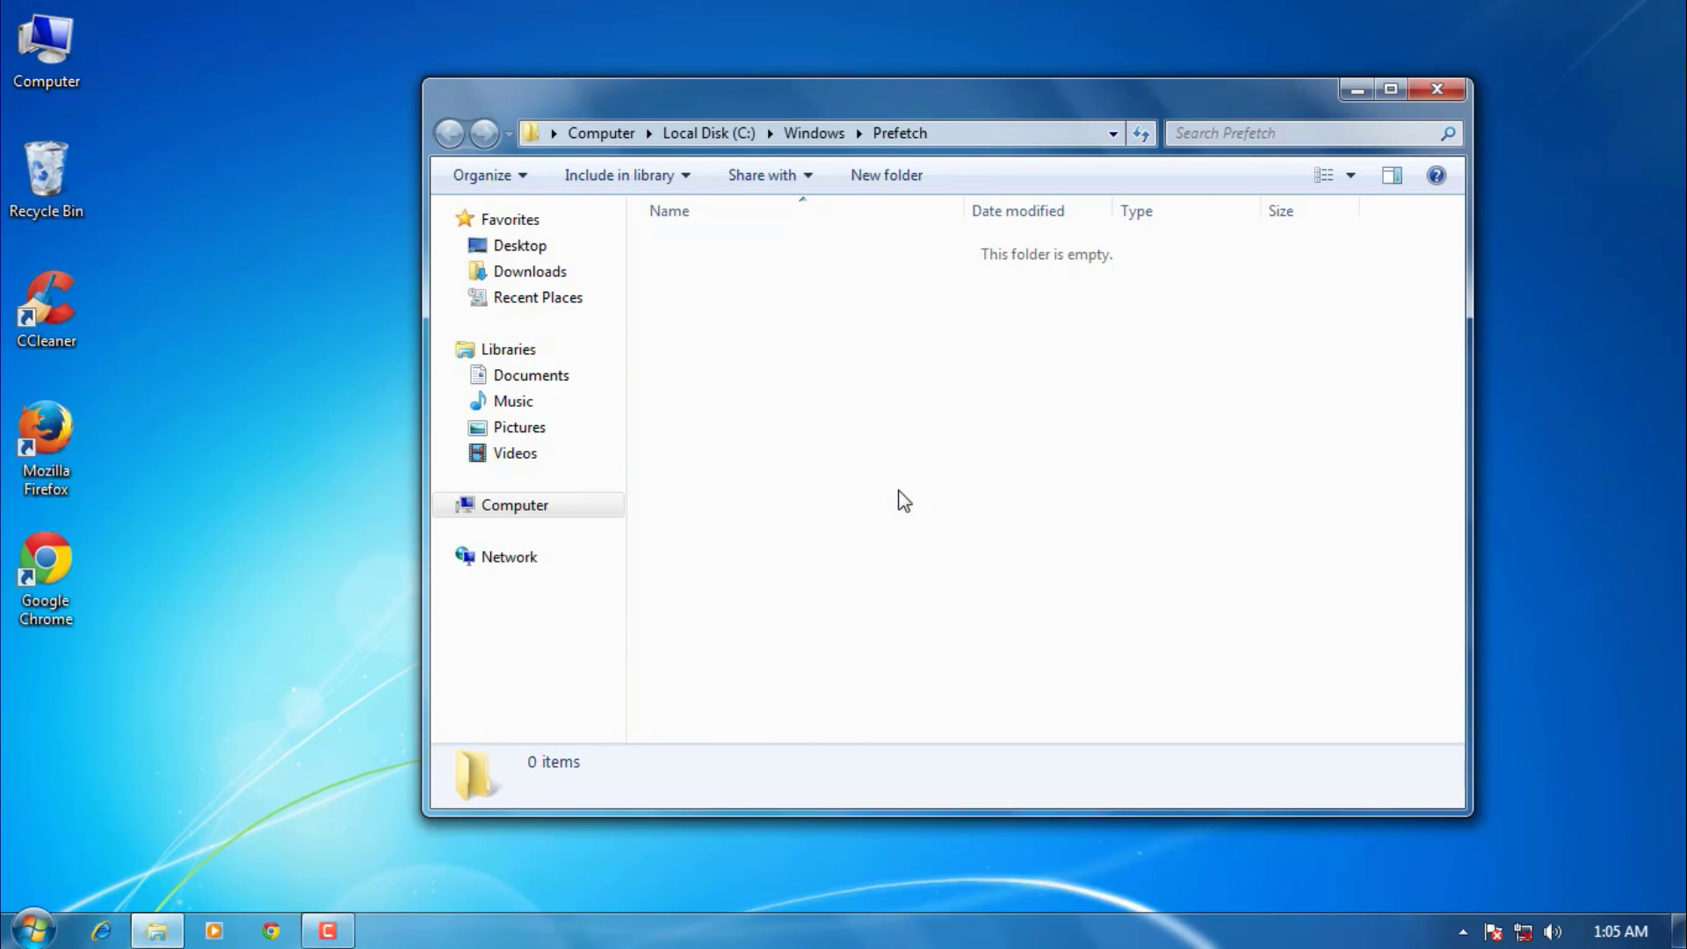
Step: Close the Prefetch window, permanently delete all 137 Recycle Bin items, and close it
{"action": "left_click", "coordinate": [1441, 93]}
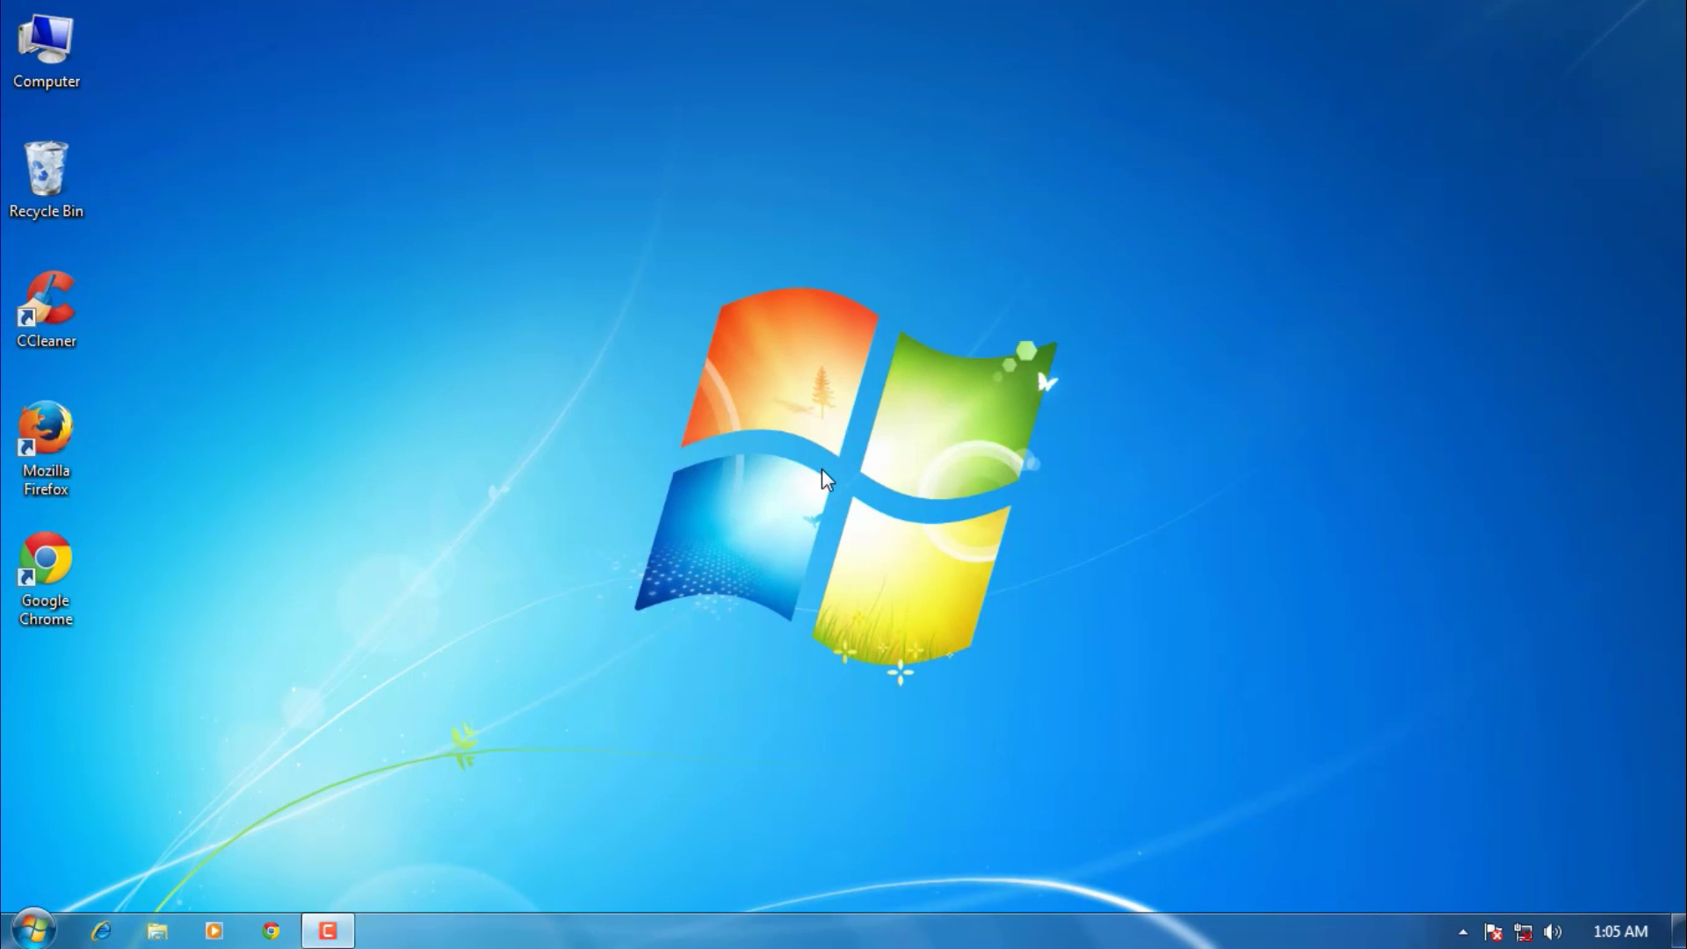
{"action": "double_click", "coordinate": [46, 176]}
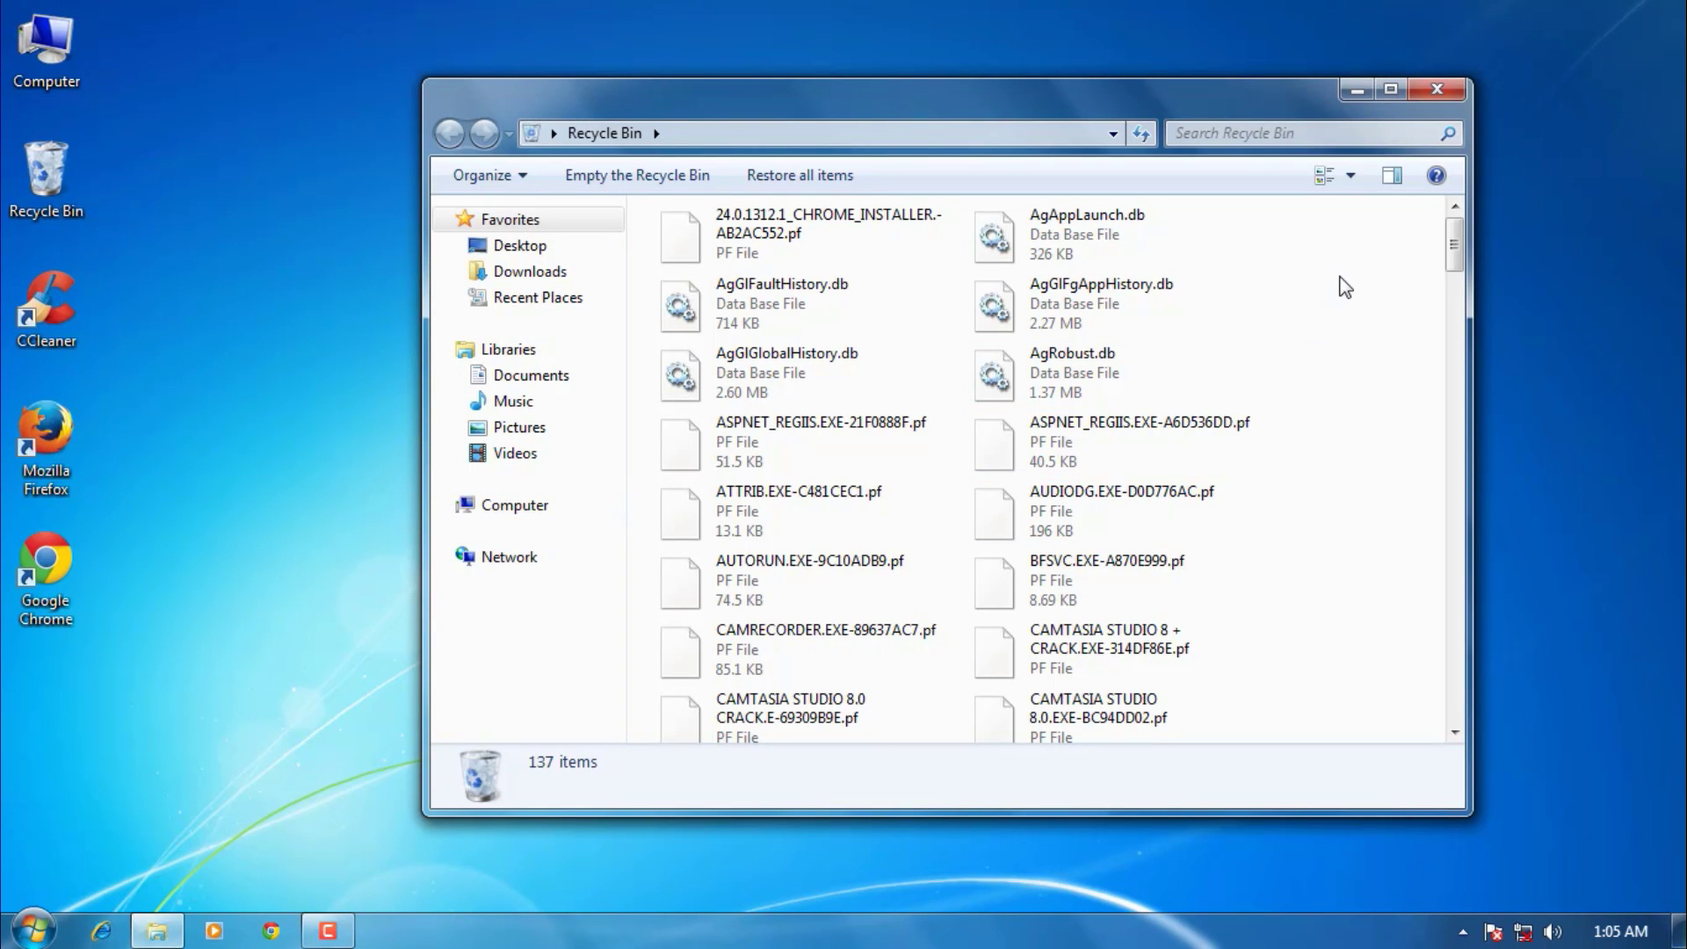
{"action": "key", "text": "ctrl+a"}
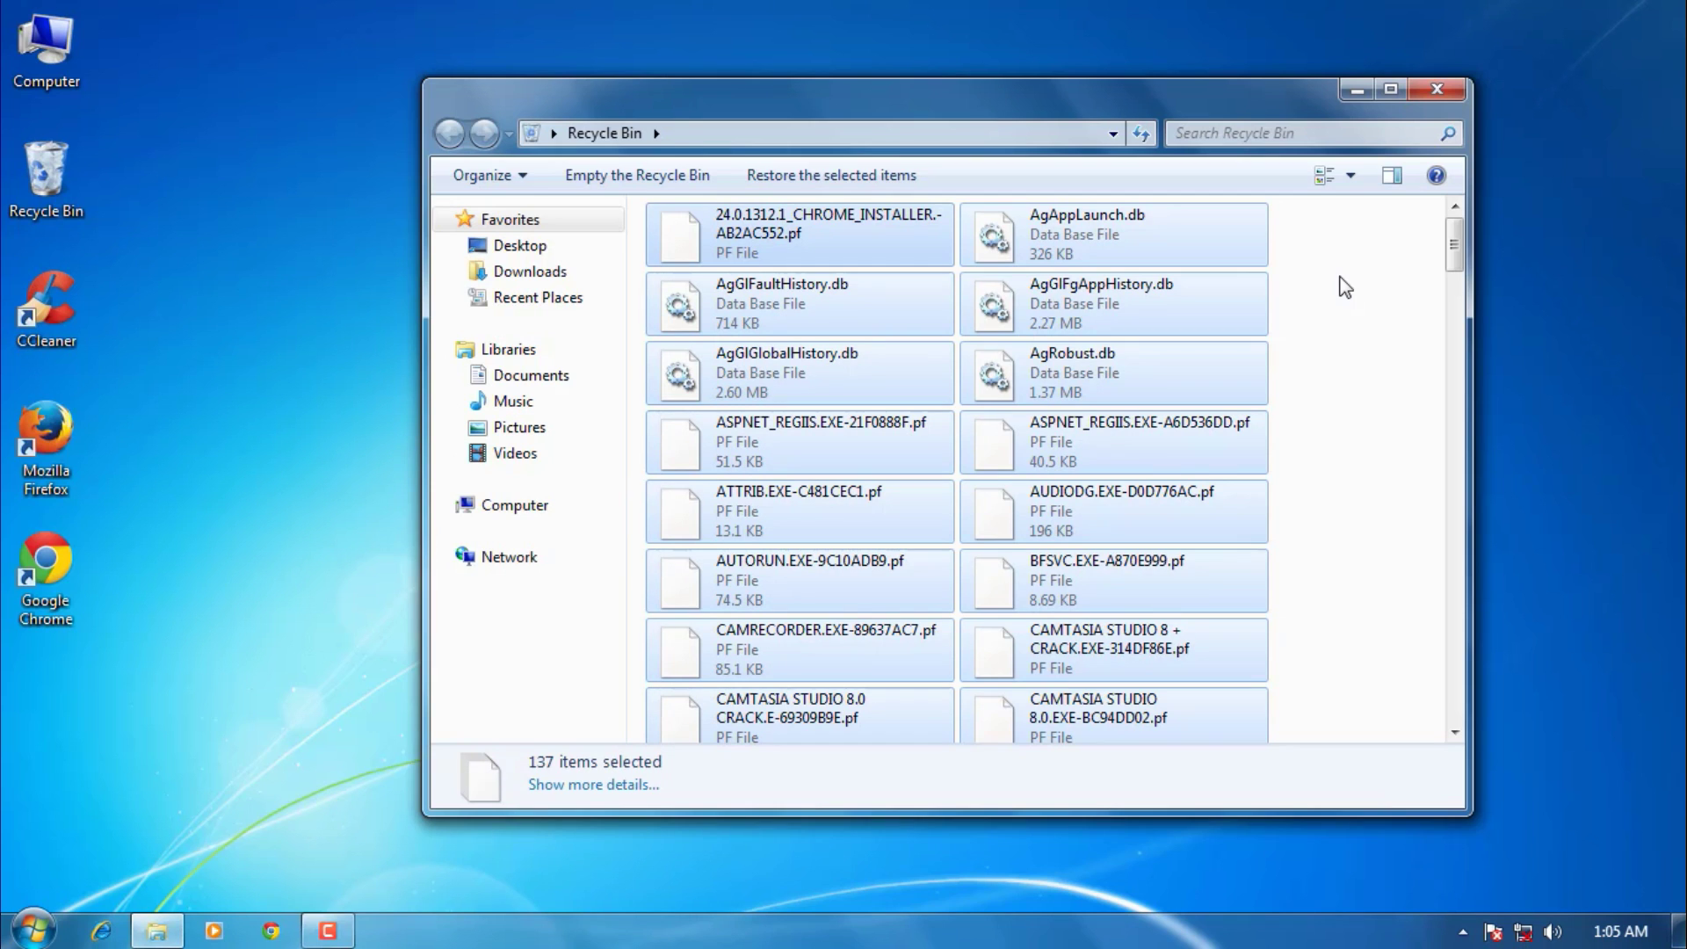
{"action": "right_click", "coordinate": [1141, 359]}
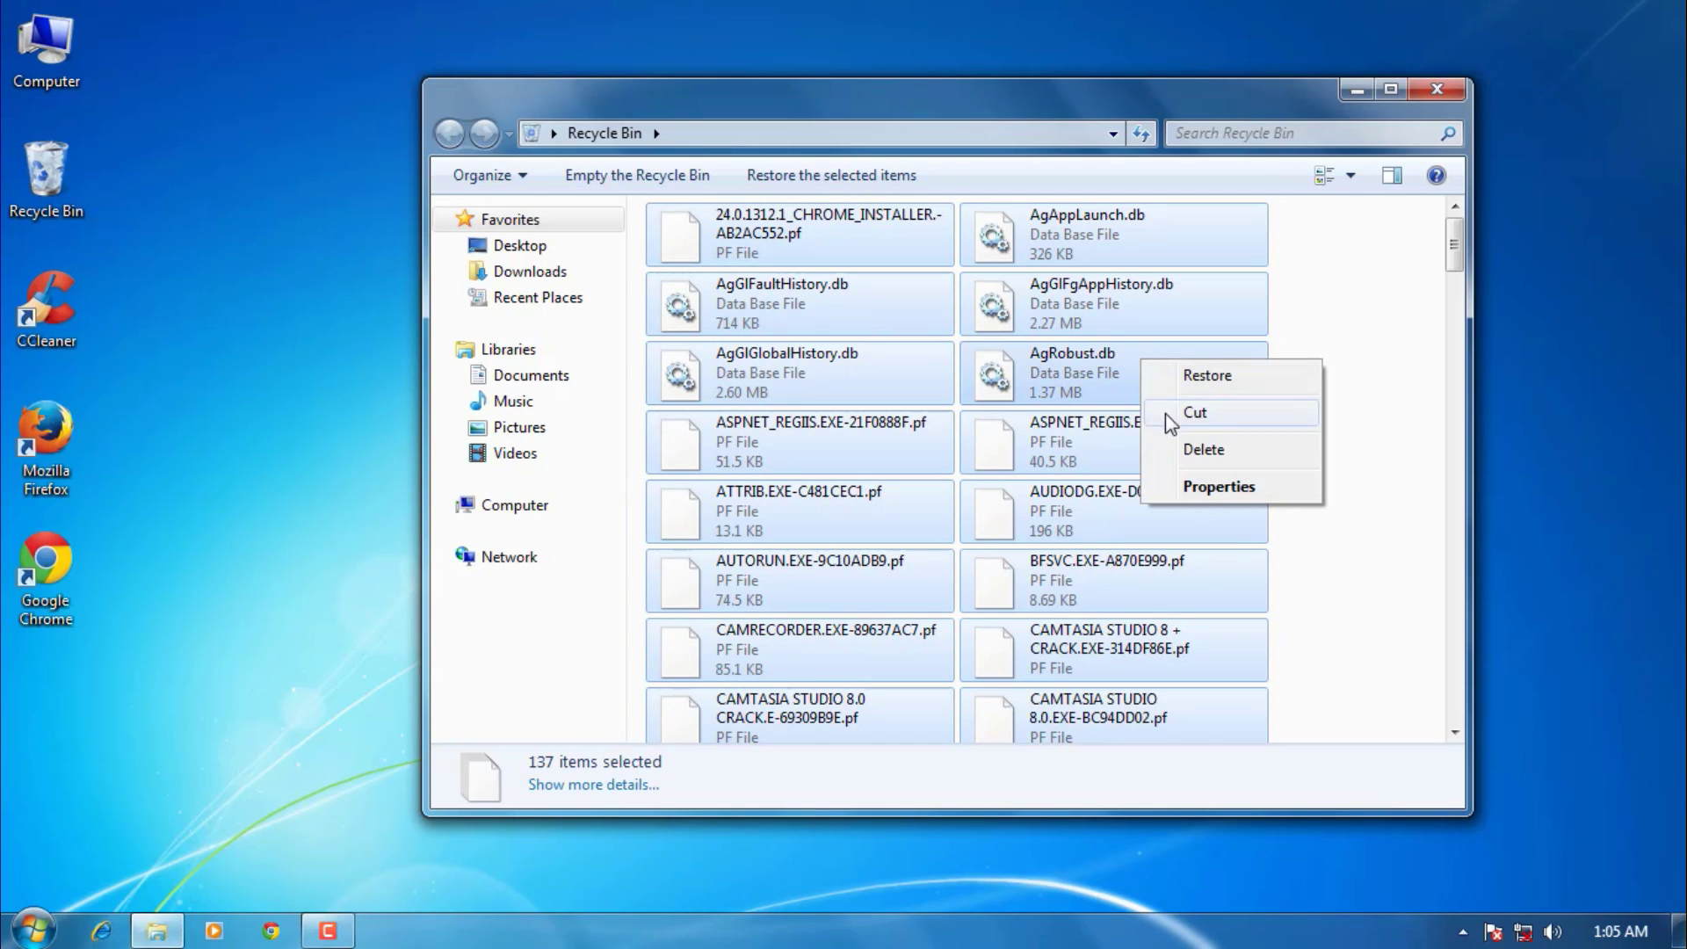
{"action": "left_click", "coordinate": [1192, 452]}
{"action": "left_click", "coordinate": [924, 482]}
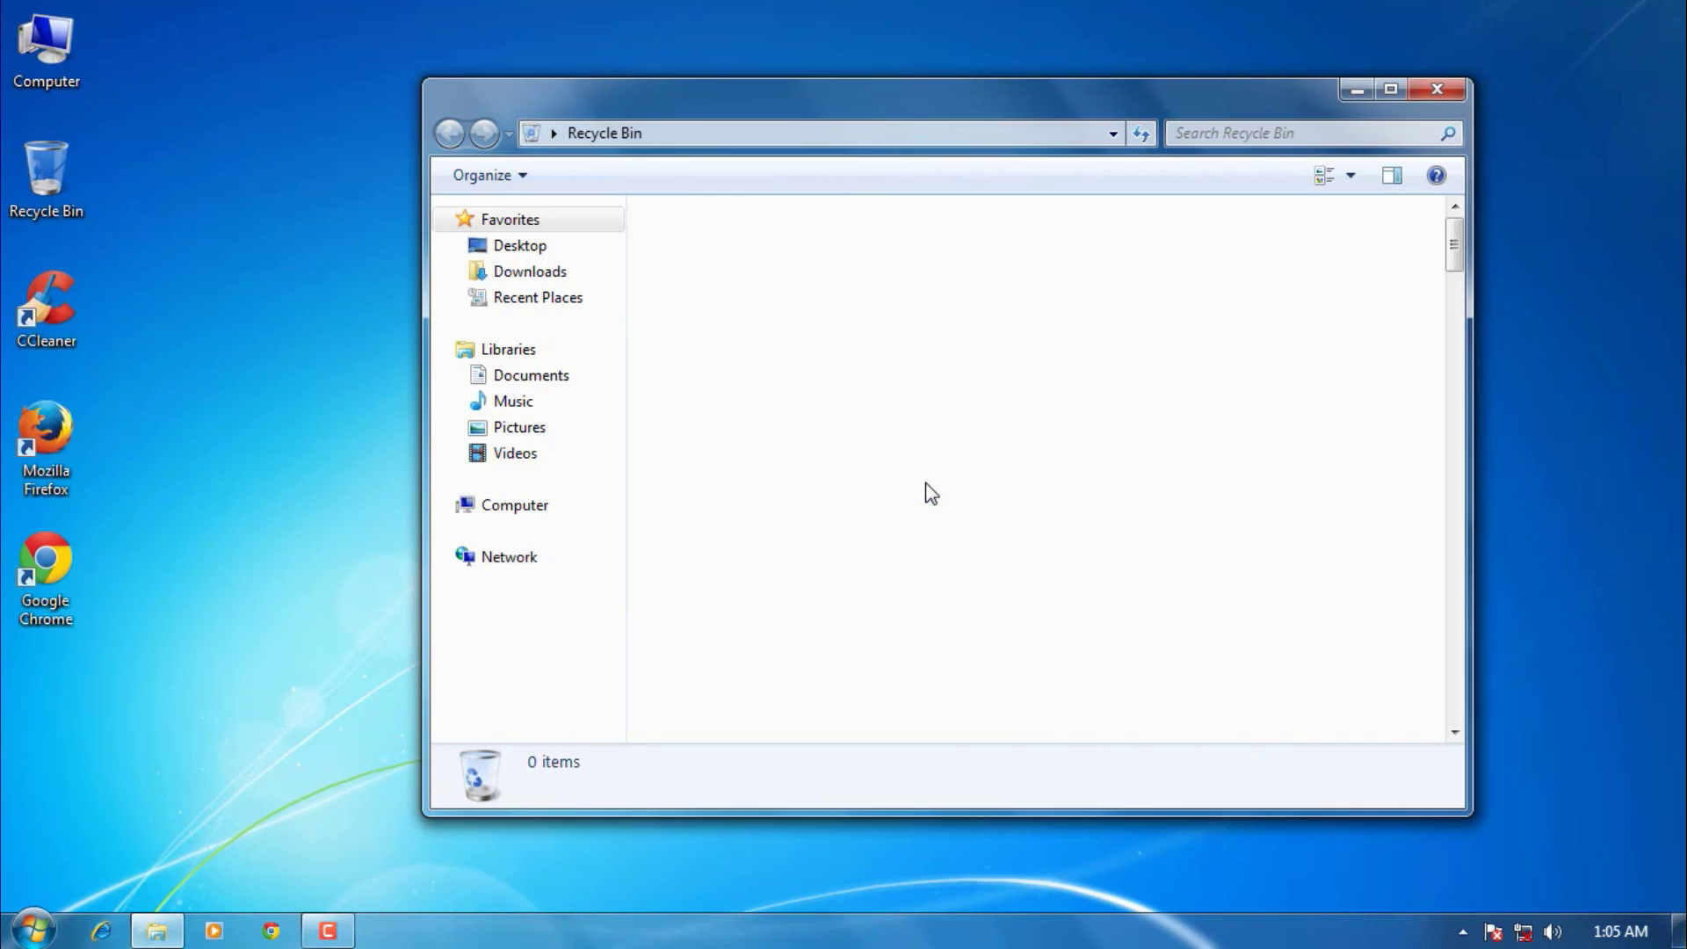
{"action": "left_click", "coordinate": [1453, 89]}
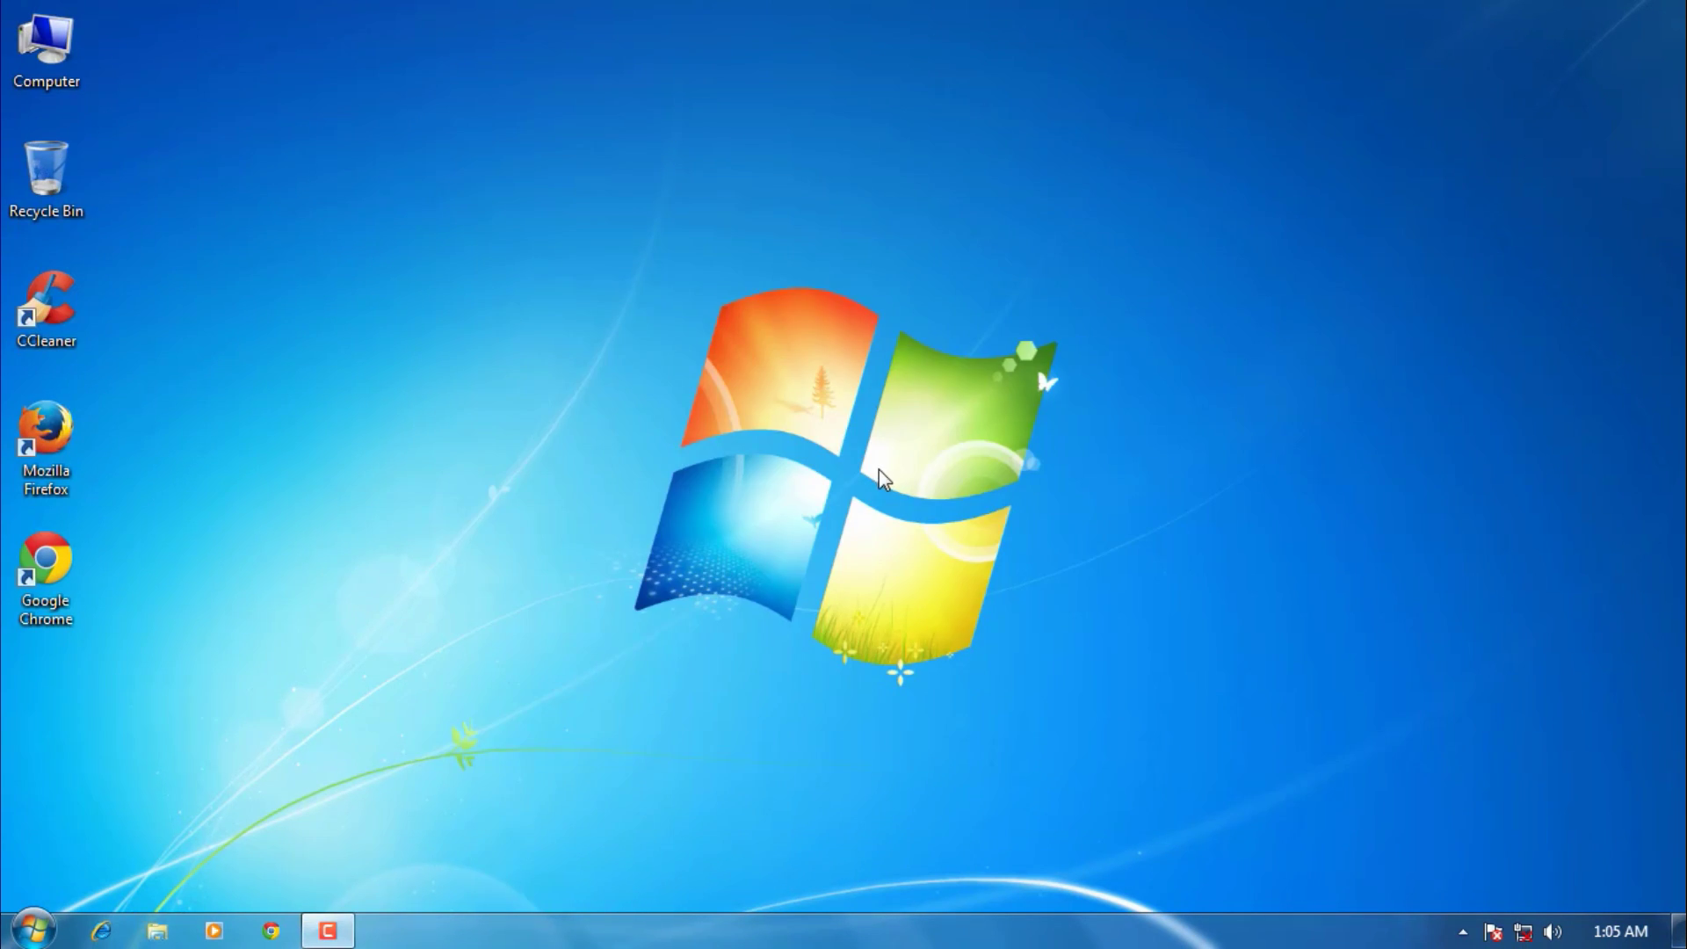
Step: Refresh the desktop, then run 'cleanmgr' from the Run dialog instead of 'prefetch'
{"action": "right_click", "coordinate": [682, 350]}
{"action": "left_click", "coordinate": [723, 420]}
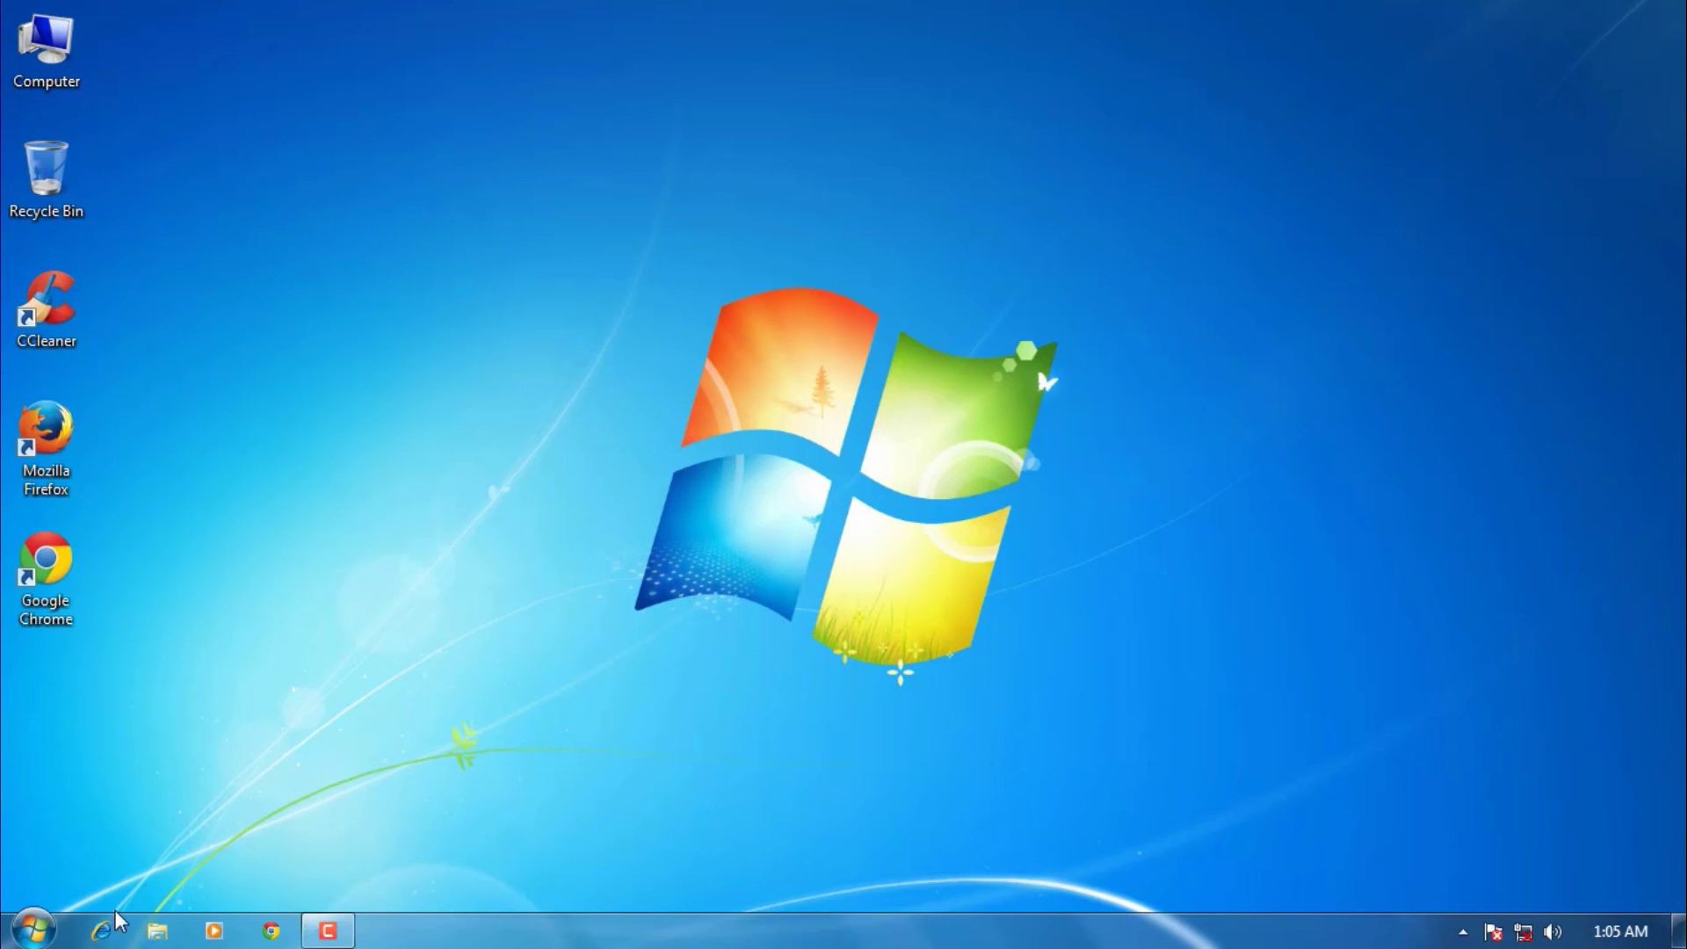
{"action": "left_click", "coordinate": [34, 930]}
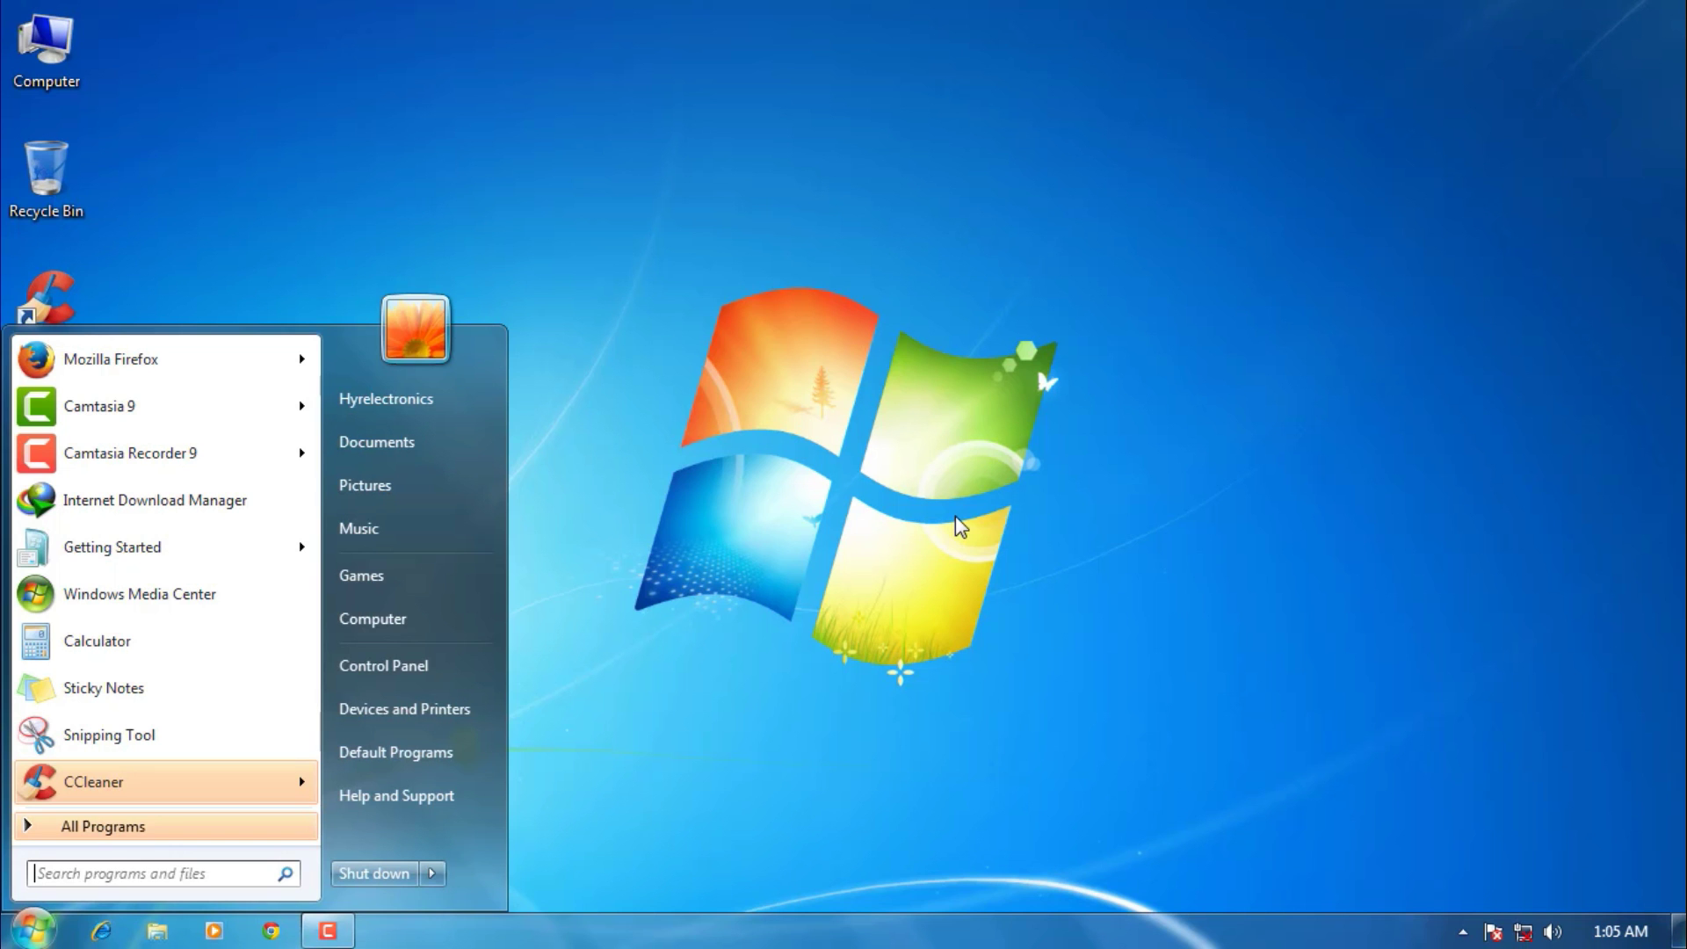
{"action": "type", "text": "run"}
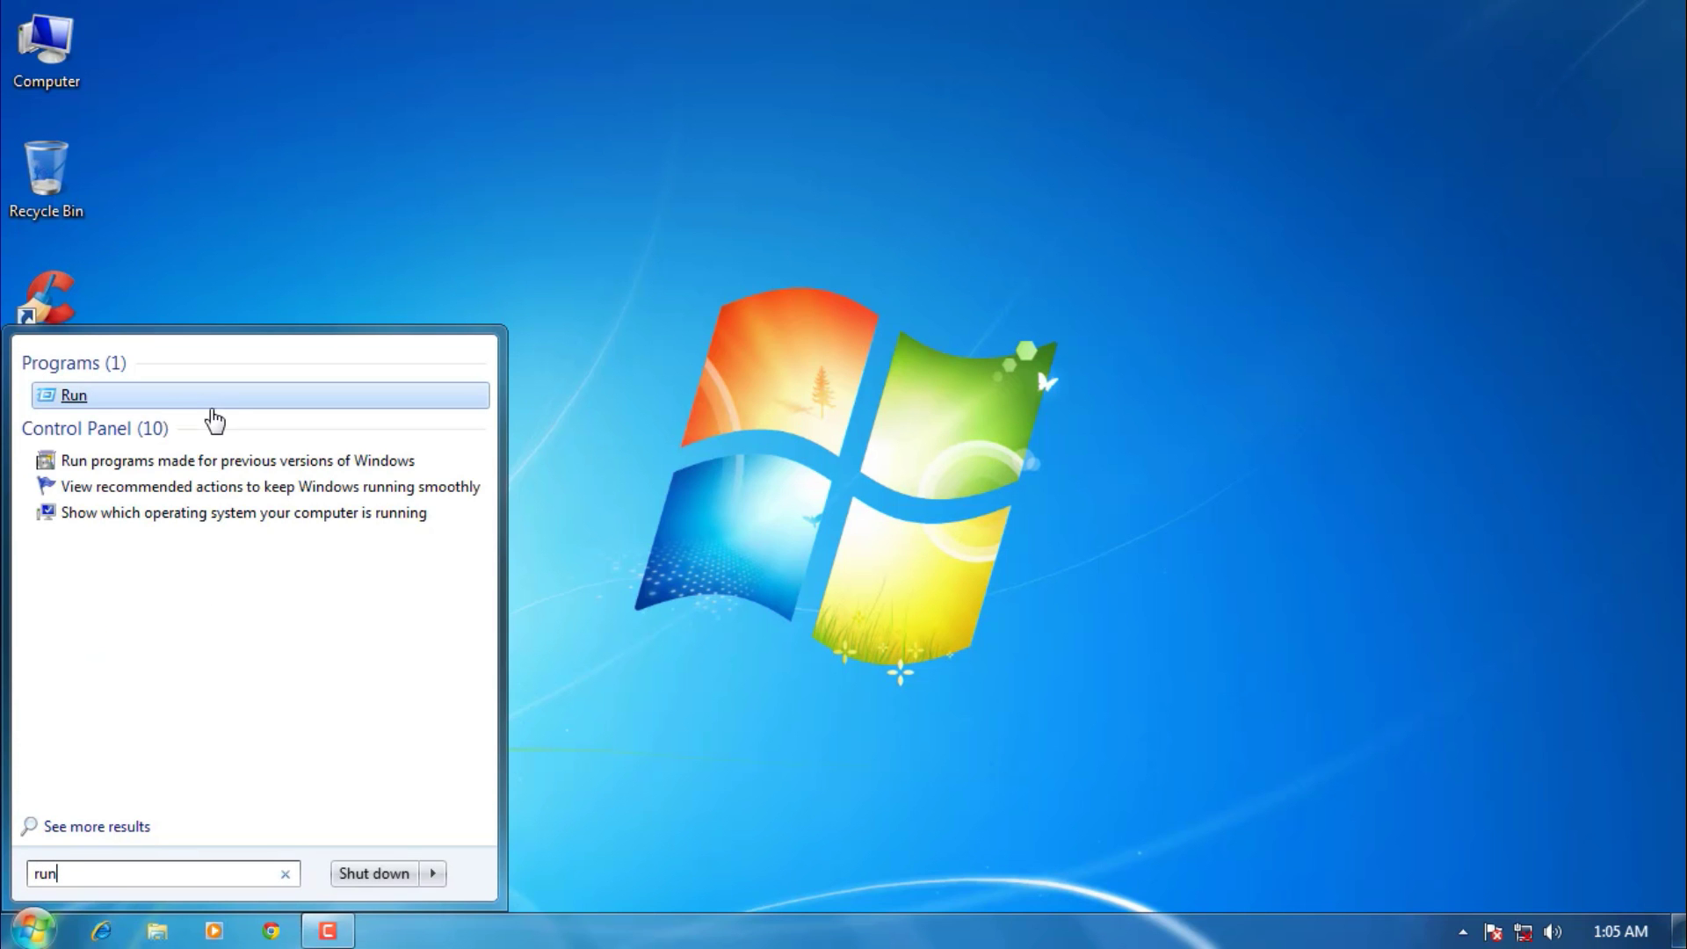
{"action": "left_click", "coordinate": [155, 404]}
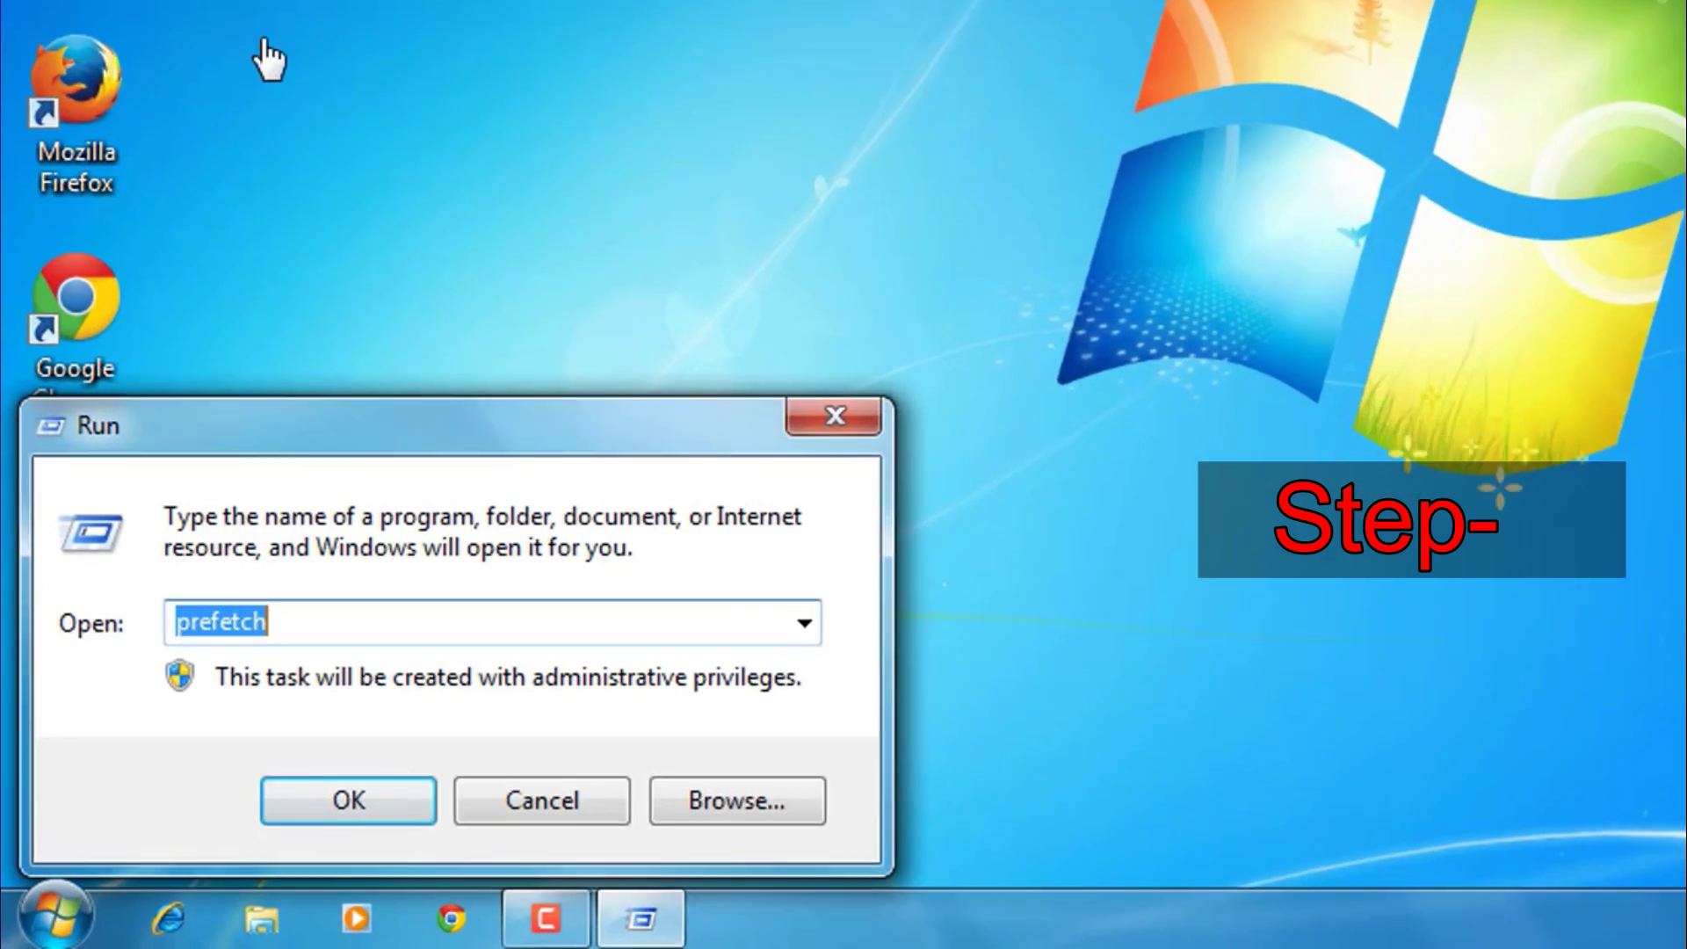
{"action": "key", "text": "BackSpace"}
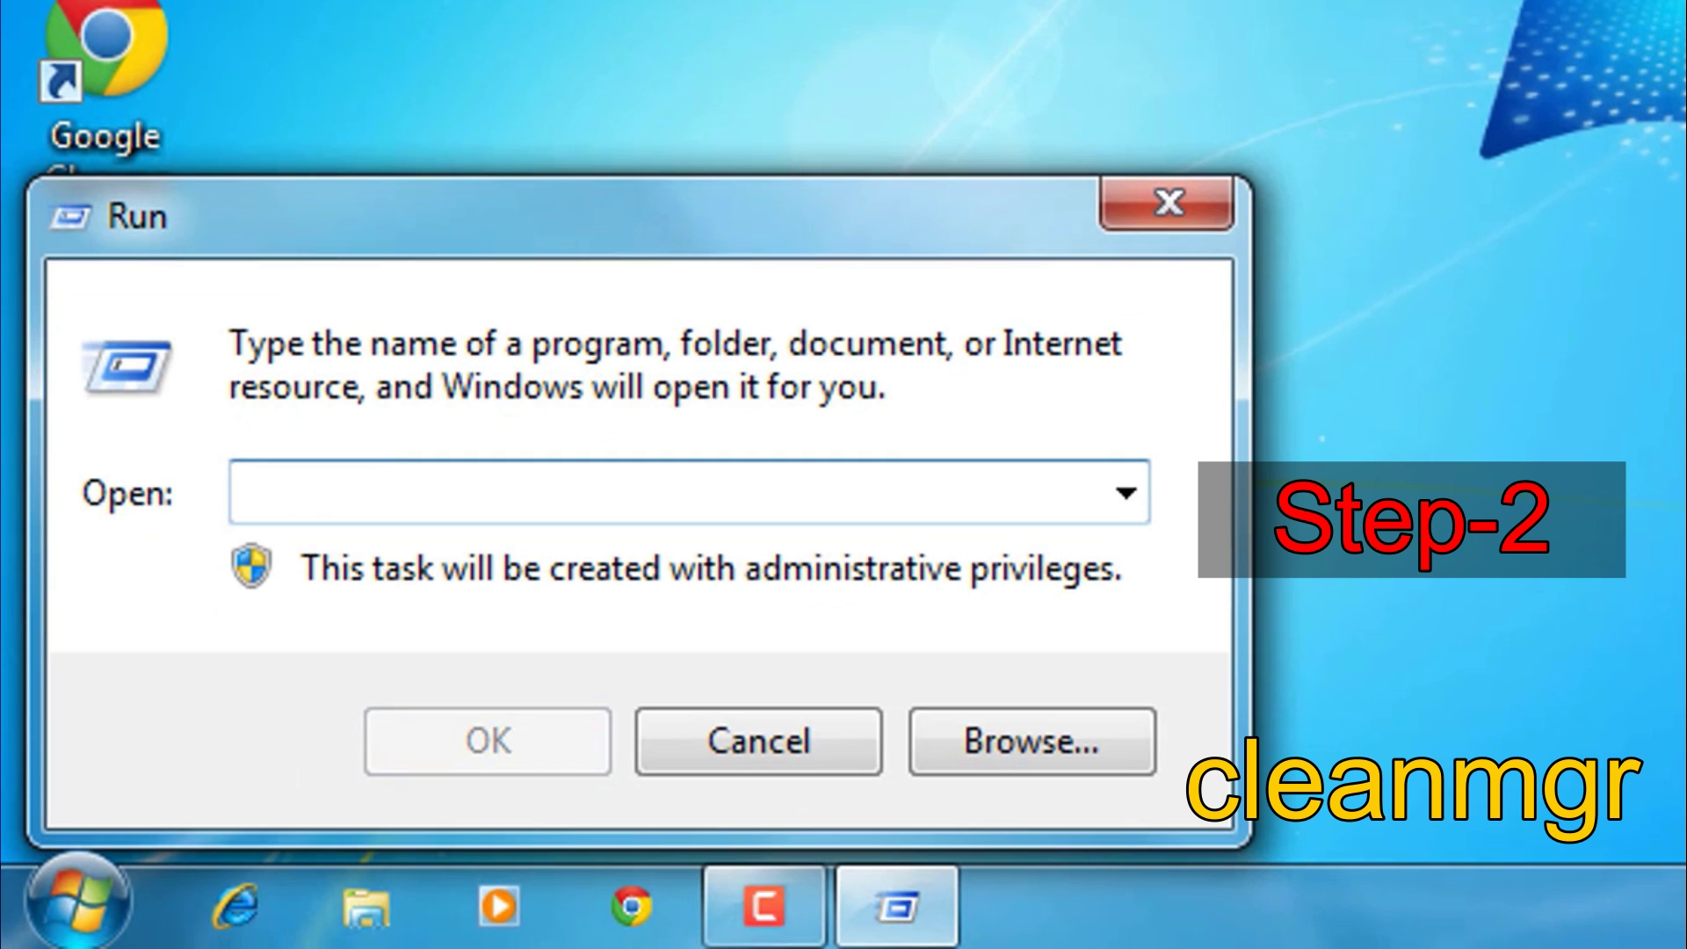
{"action": "type", "text": "clea"}
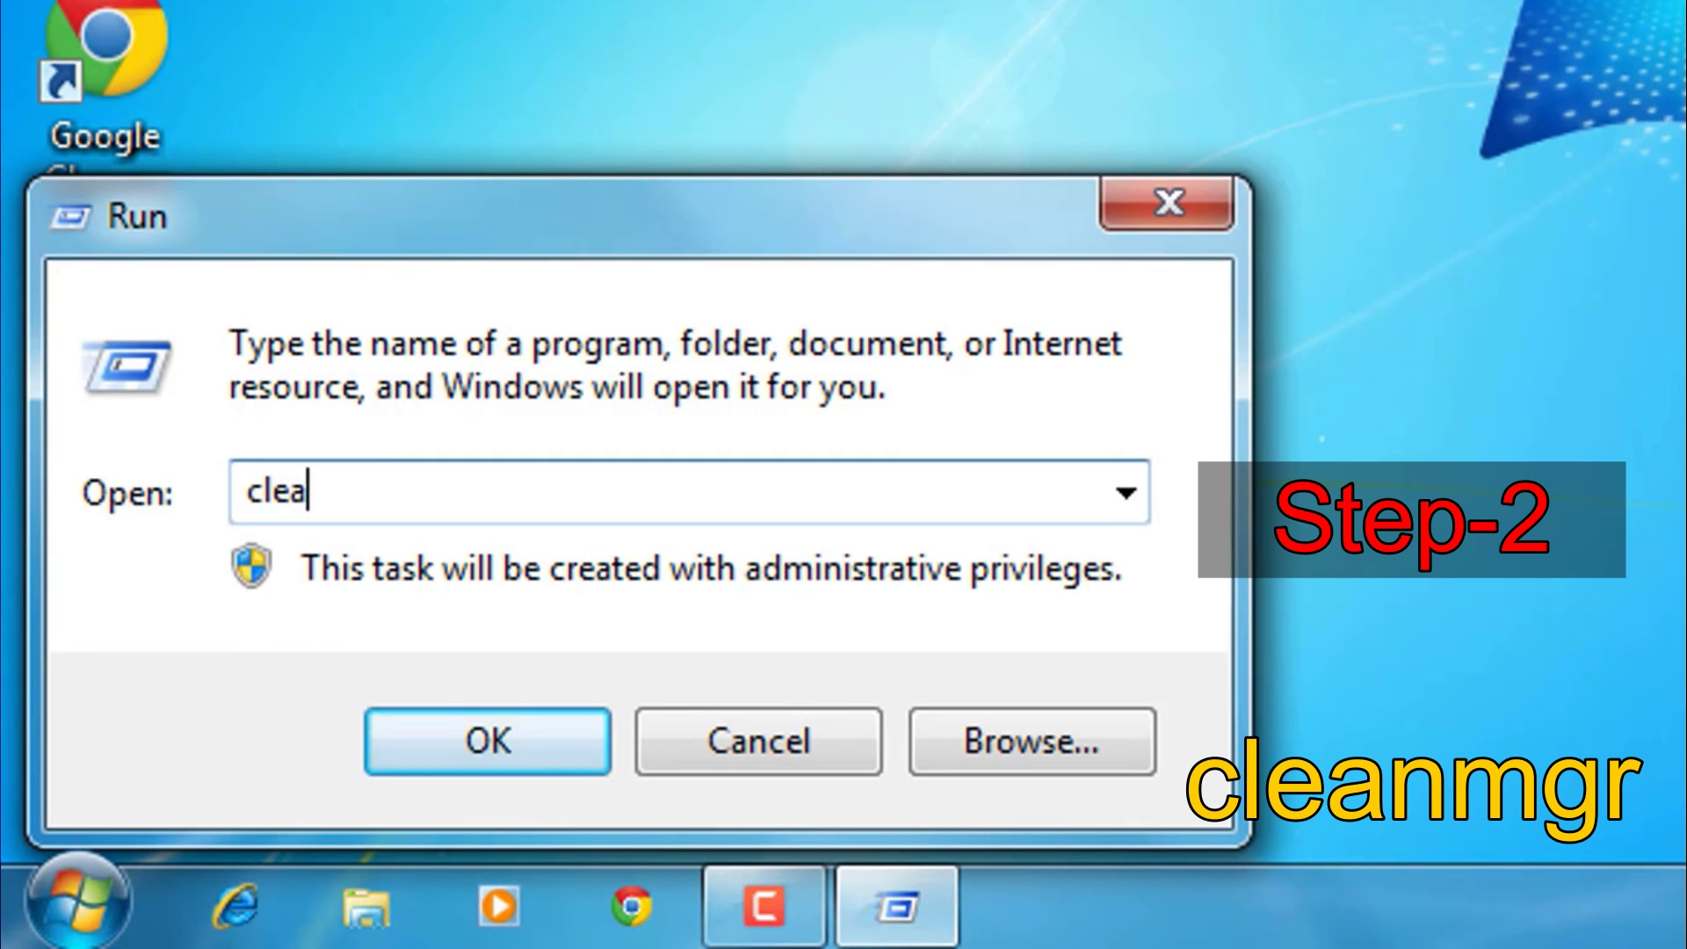
{"action": "type", "text": "nmgr"}
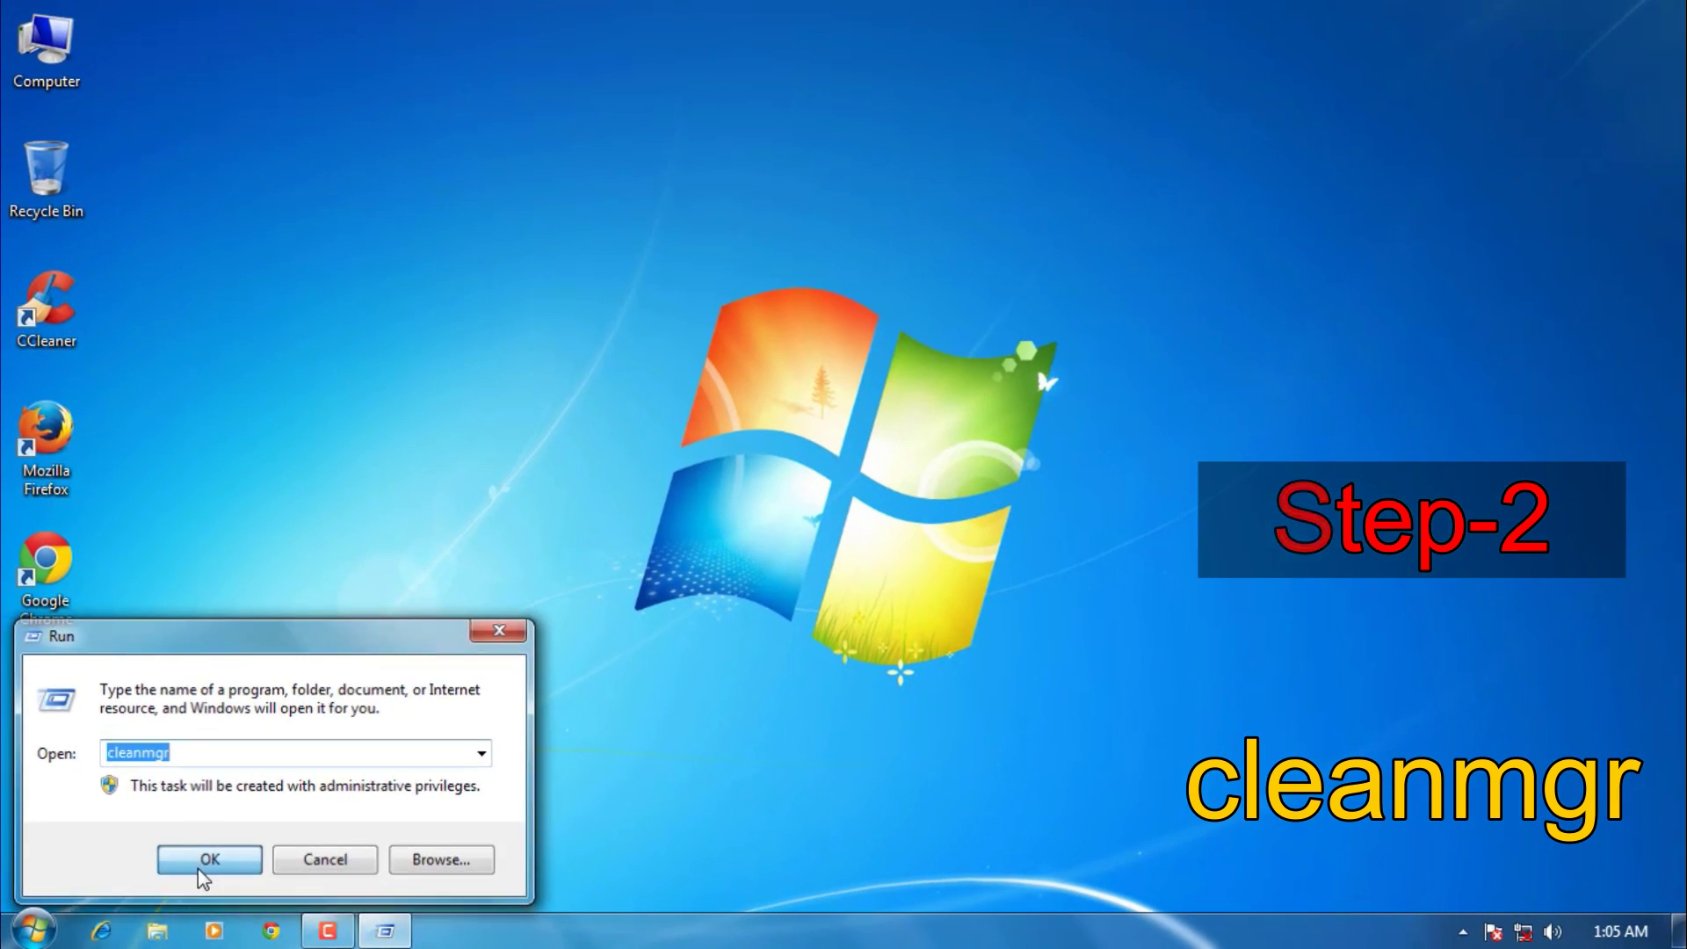
{"action": "left_click", "coordinate": [484, 742]}
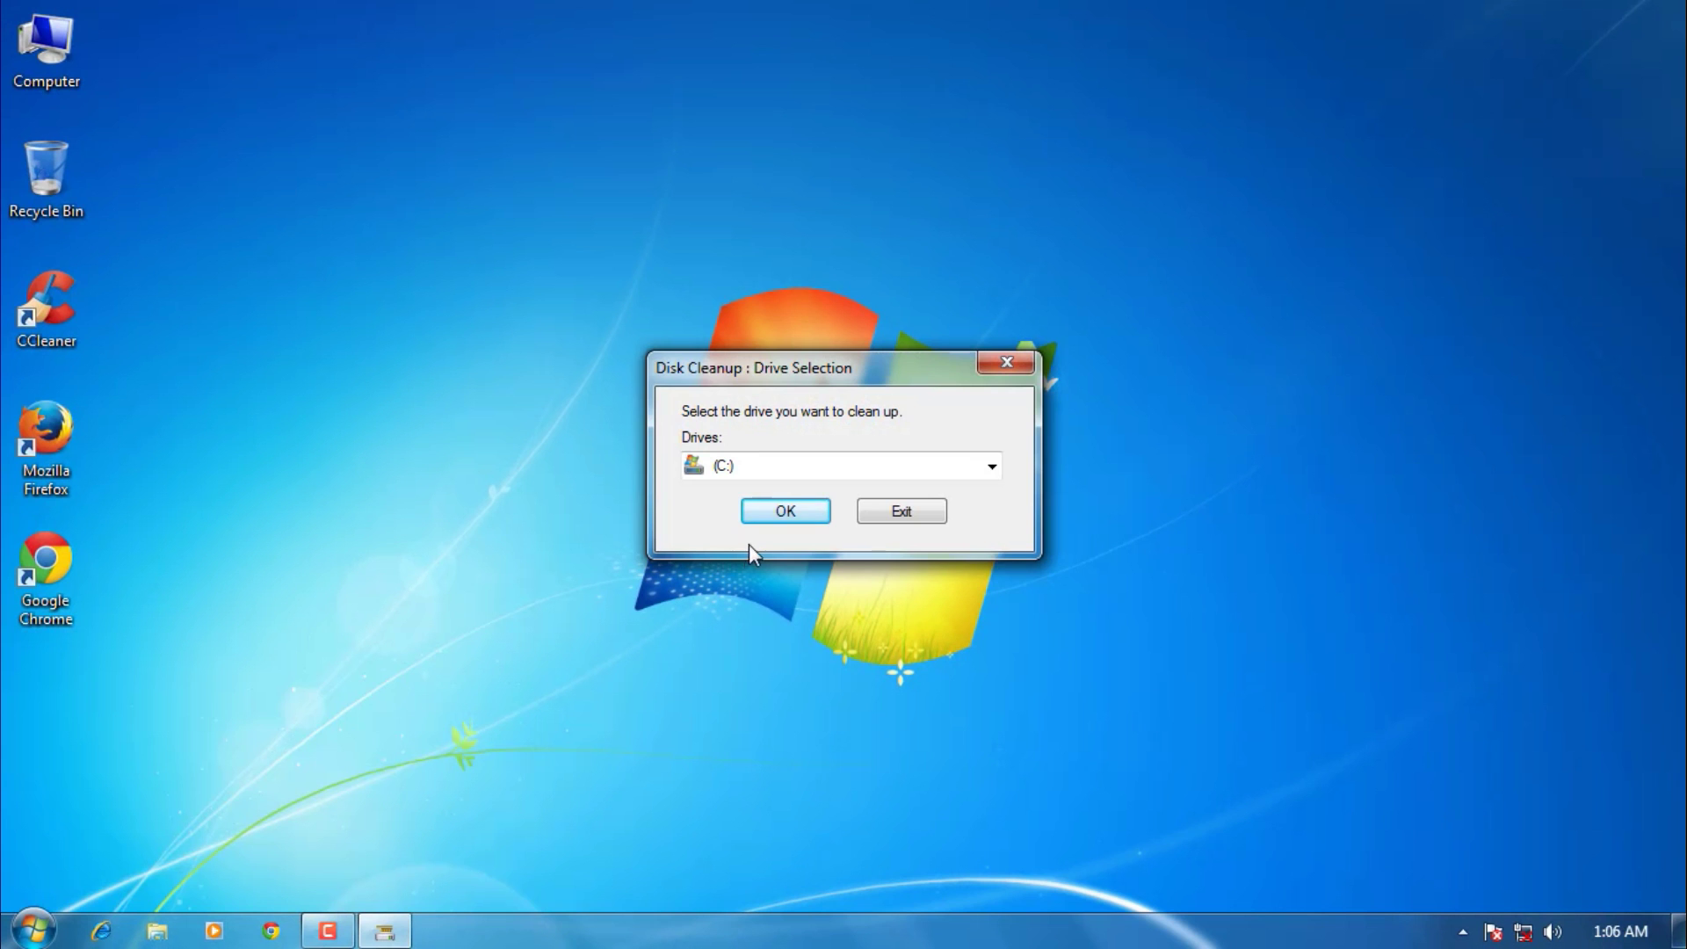
Step: Pick drive C: in Drive Selection and scan it, refreshing the desktop while it calculates
{"action": "left_click", "coordinate": [790, 468]}
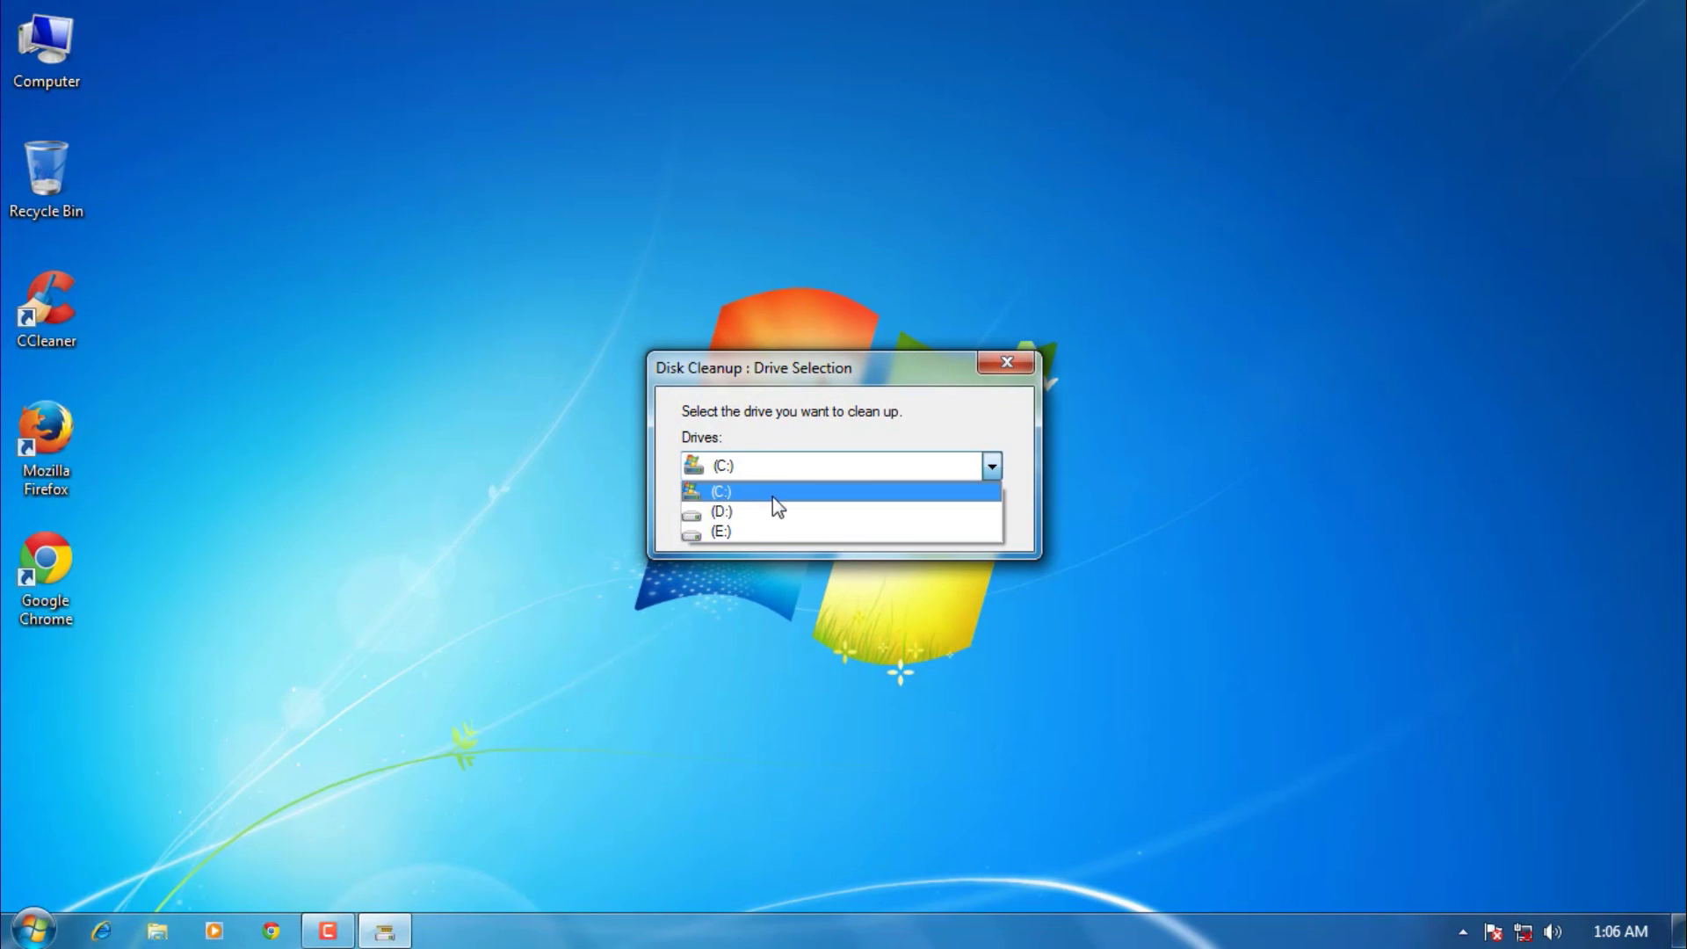
{"action": "left_click", "coordinate": [773, 494]}
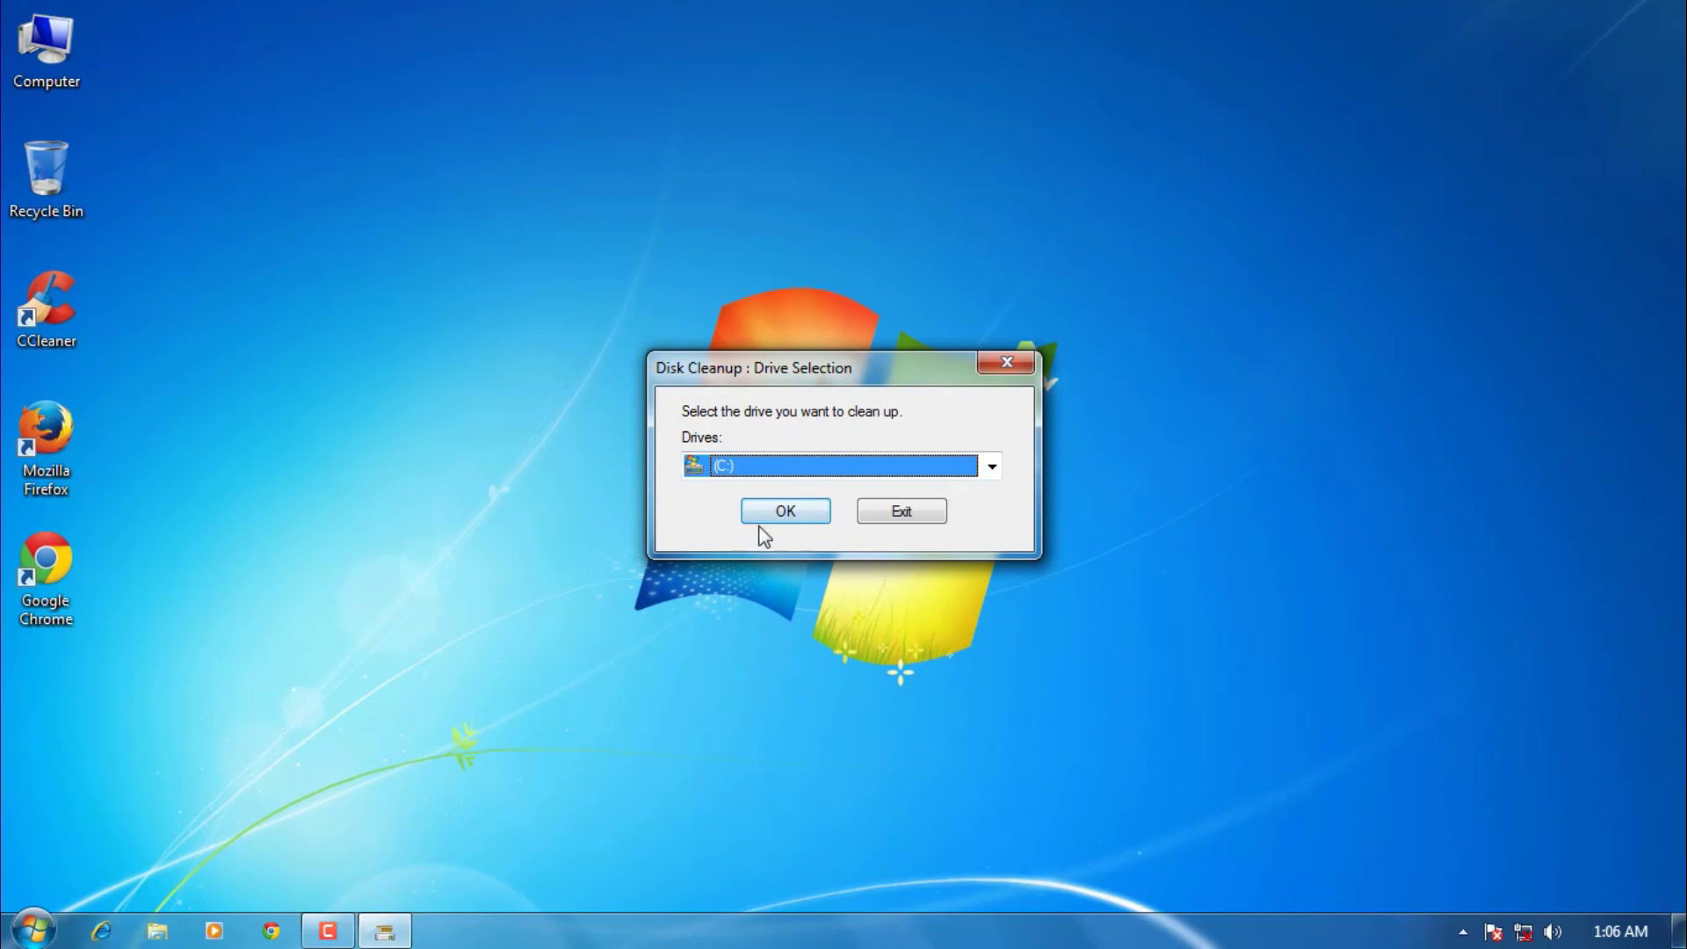
{"action": "left_click", "coordinate": [762, 510]}
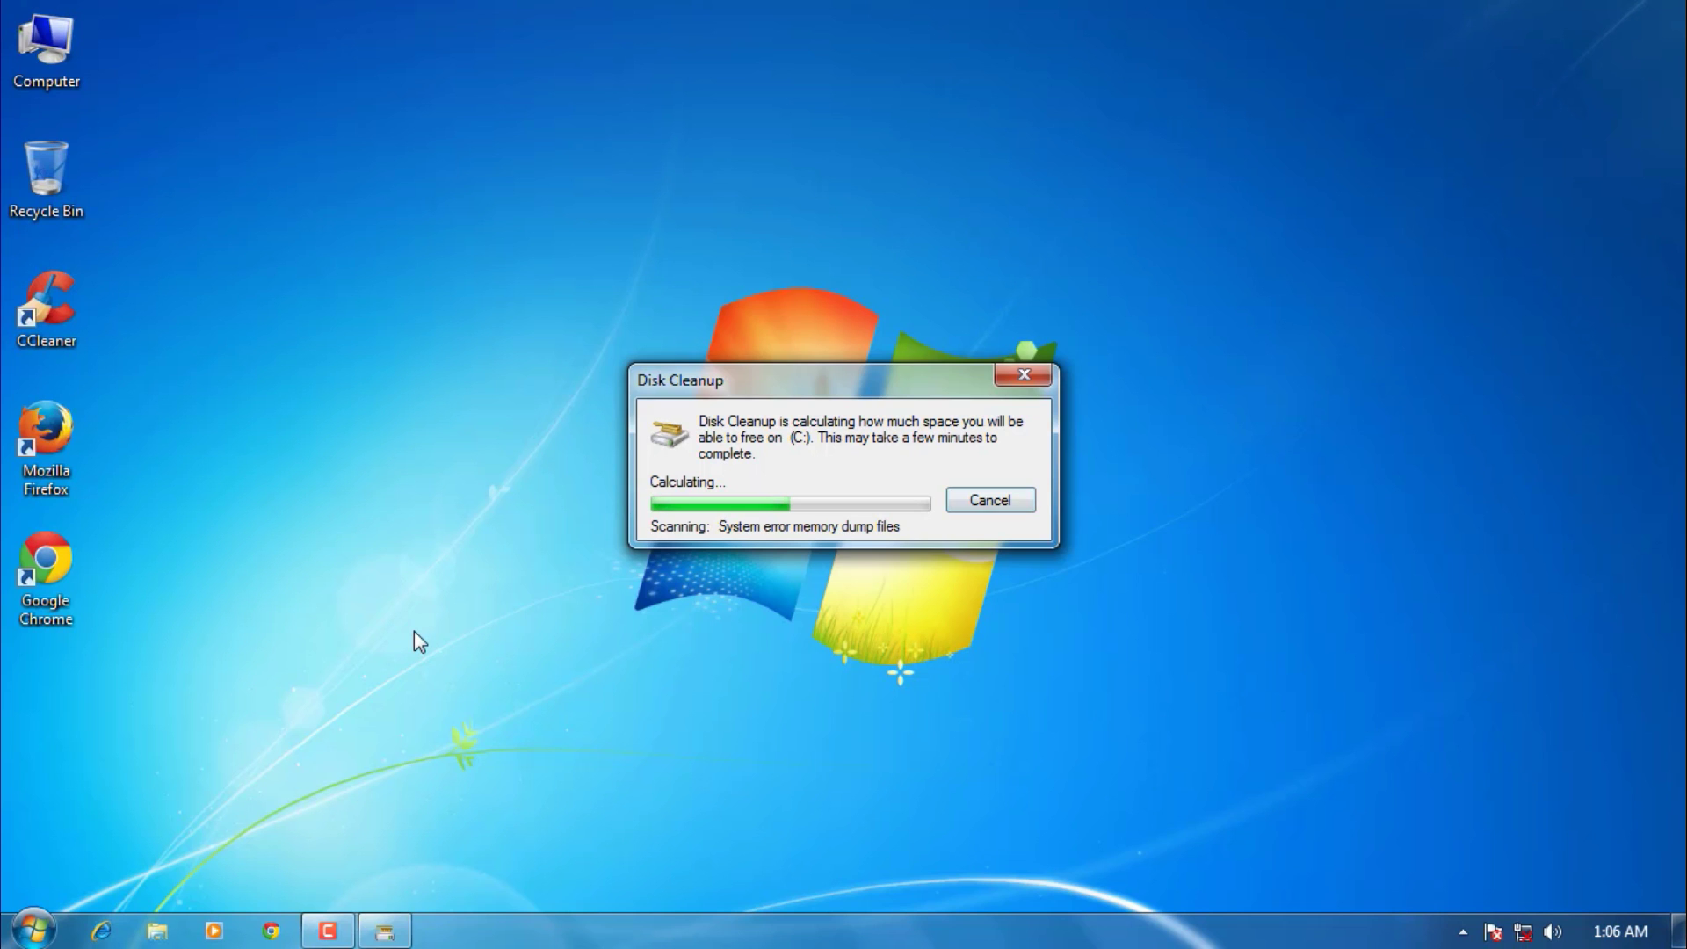
{"action": "right_click", "coordinate": [413, 631]}
{"action": "left_click", "coordinate": [485, 700]}
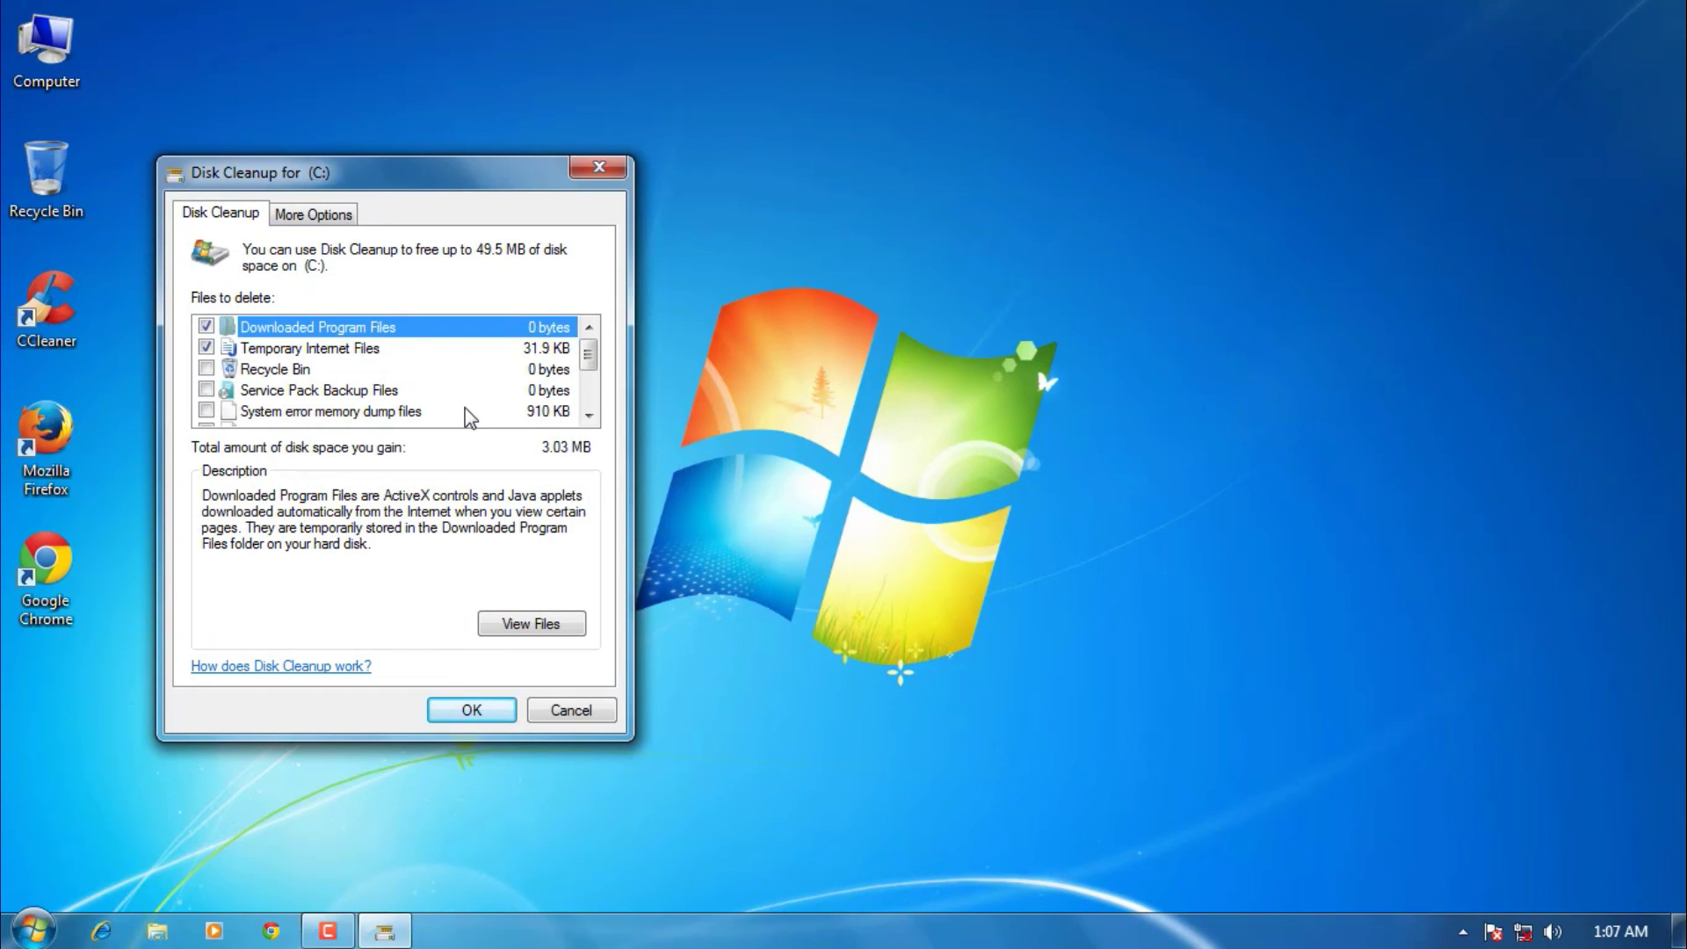
Step: Add system error memory dumps and per-user archived and queued error reports, then delete the files
{"action": "scroll", "coordinate": [466, 408], "scroll_direction": "down", "scroll_amount": 1}
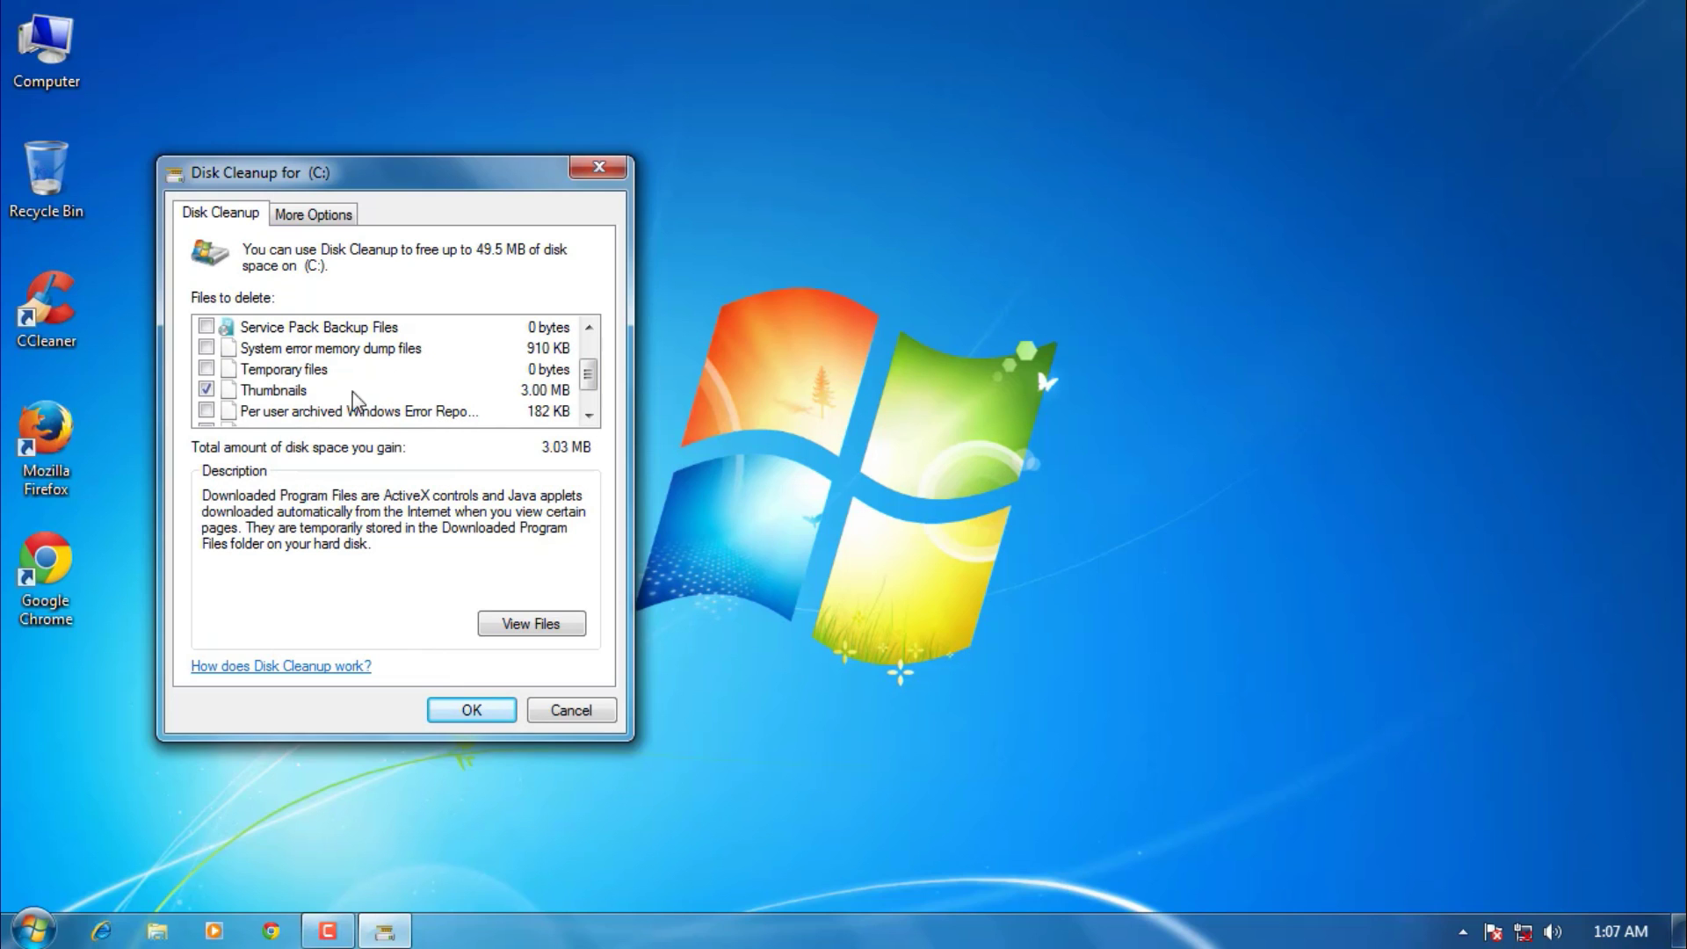
{"action": "left_click", "coordinate": [211, 350]}
{"action": "scroll", "coordinate": [239, 417], "scroll_direction": "down", "scroll_amount": 1}
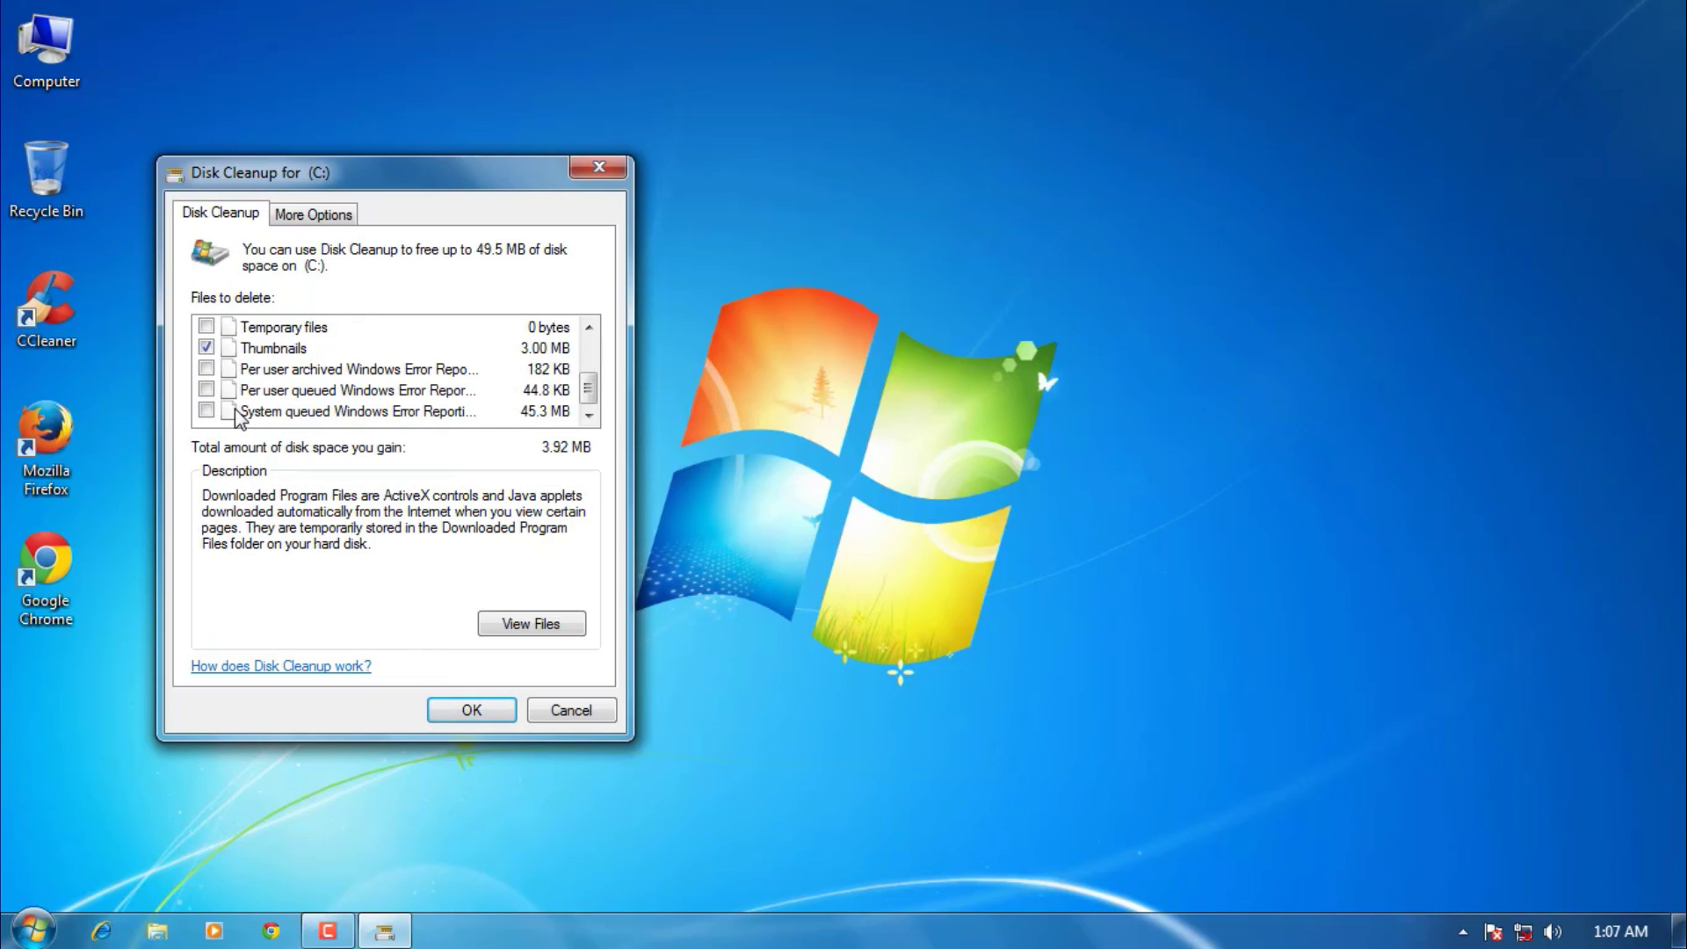
{"action": "left_click", "coordinate": [197, 370]}
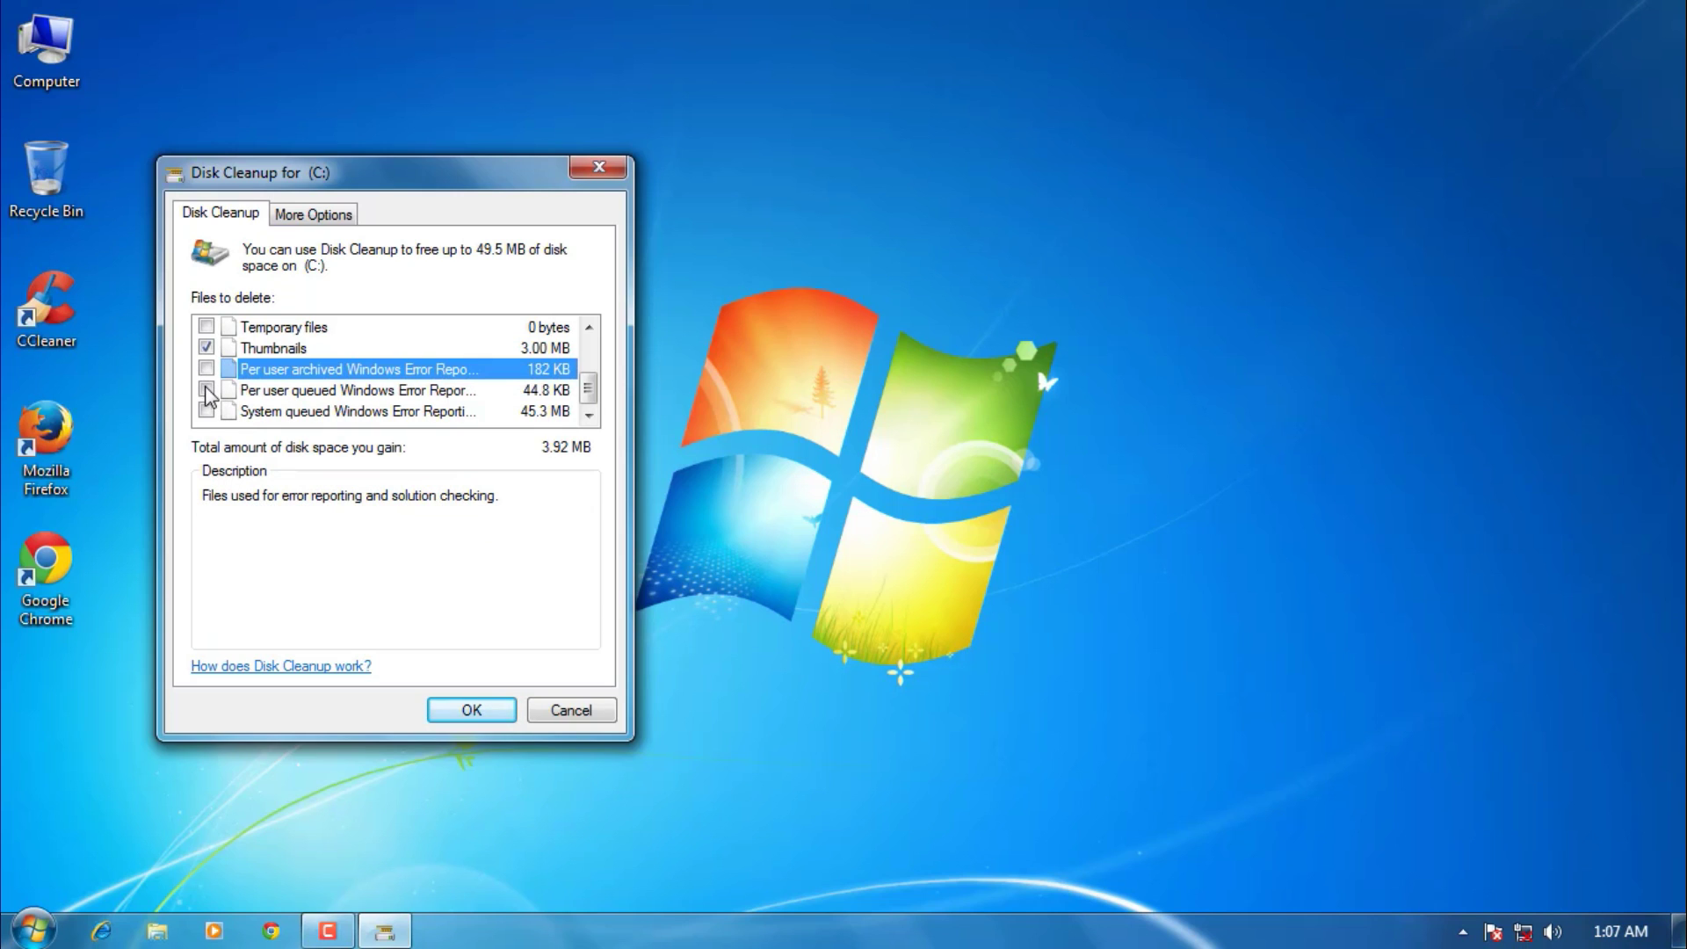
{"action": "left_click", "coordinate": [205, 368]}
{"action": "left_click", "coordinate": [207, 389]}
{"action": "scroll", "coordinate": [426, 521], "scroll_direction": "up", "scroll_amount": 3}
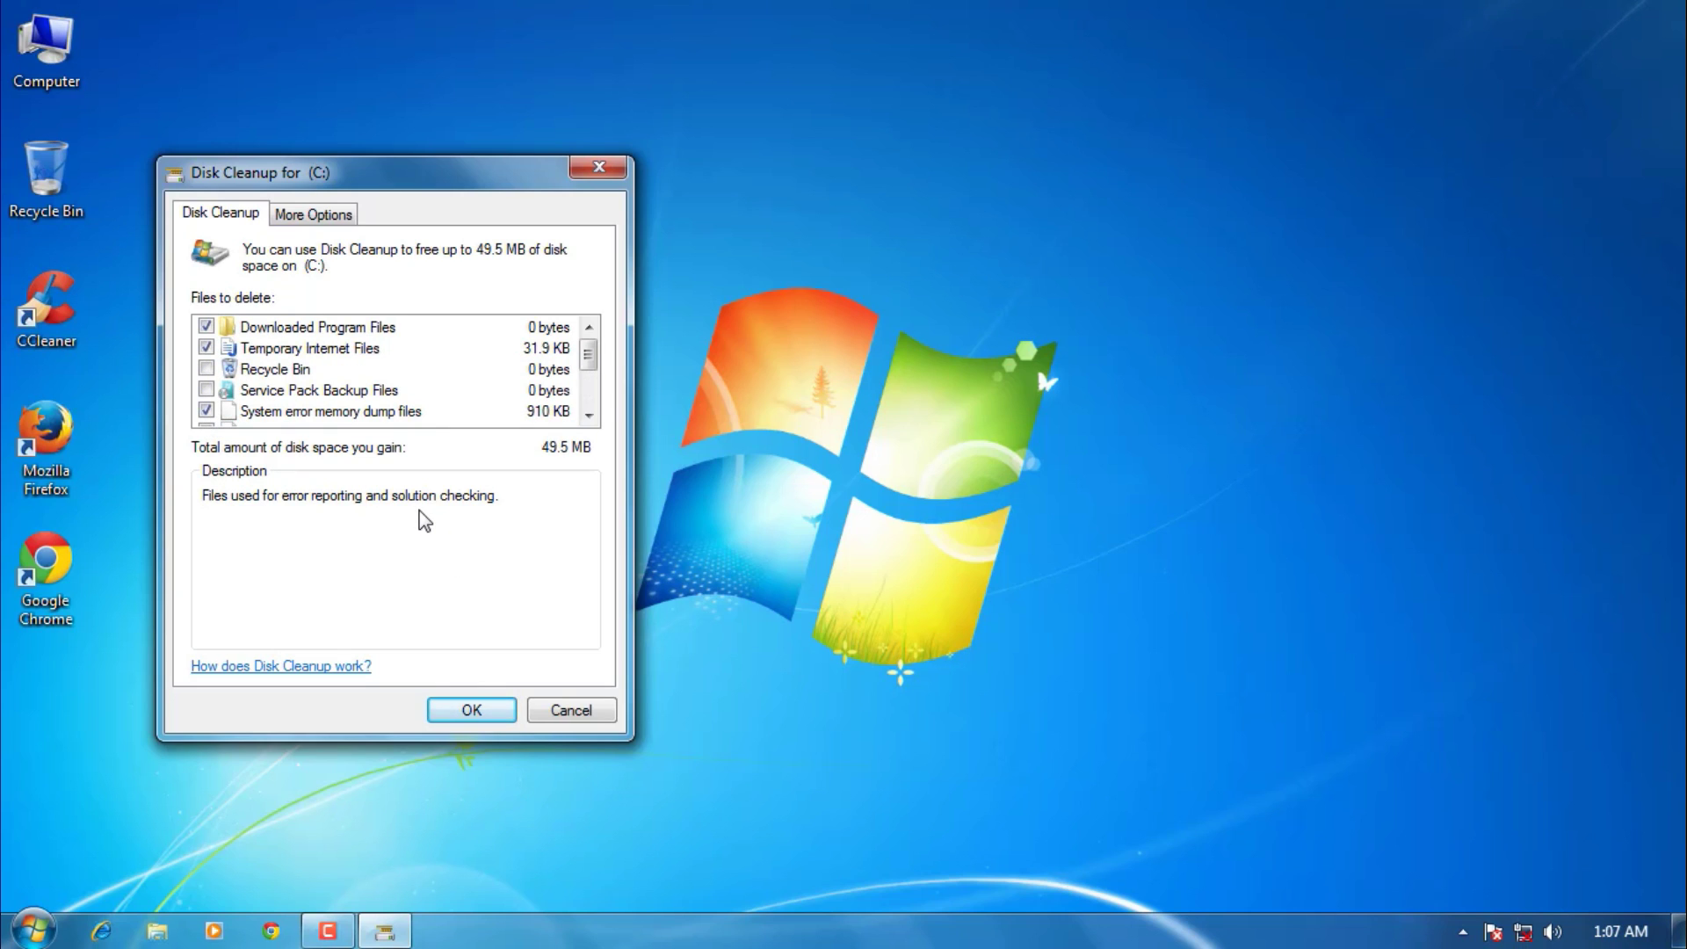
{"action": "left_click", "coordinate": [463, 698]}
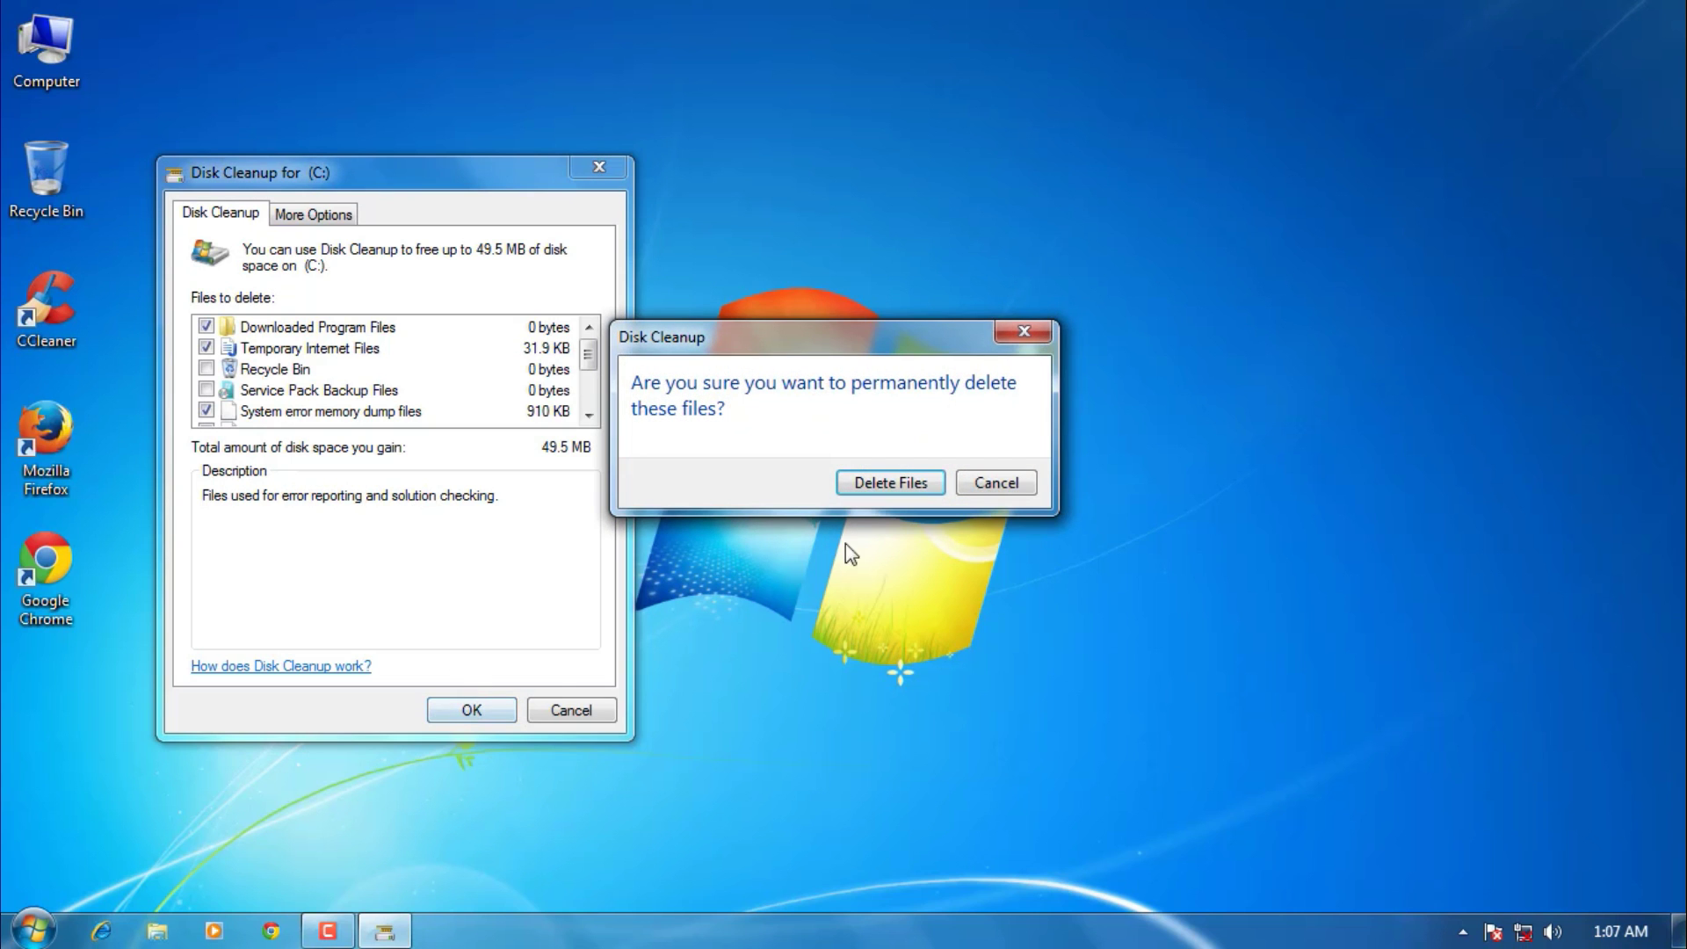
{"action": "left_click", "coordinate": [889, 483]}
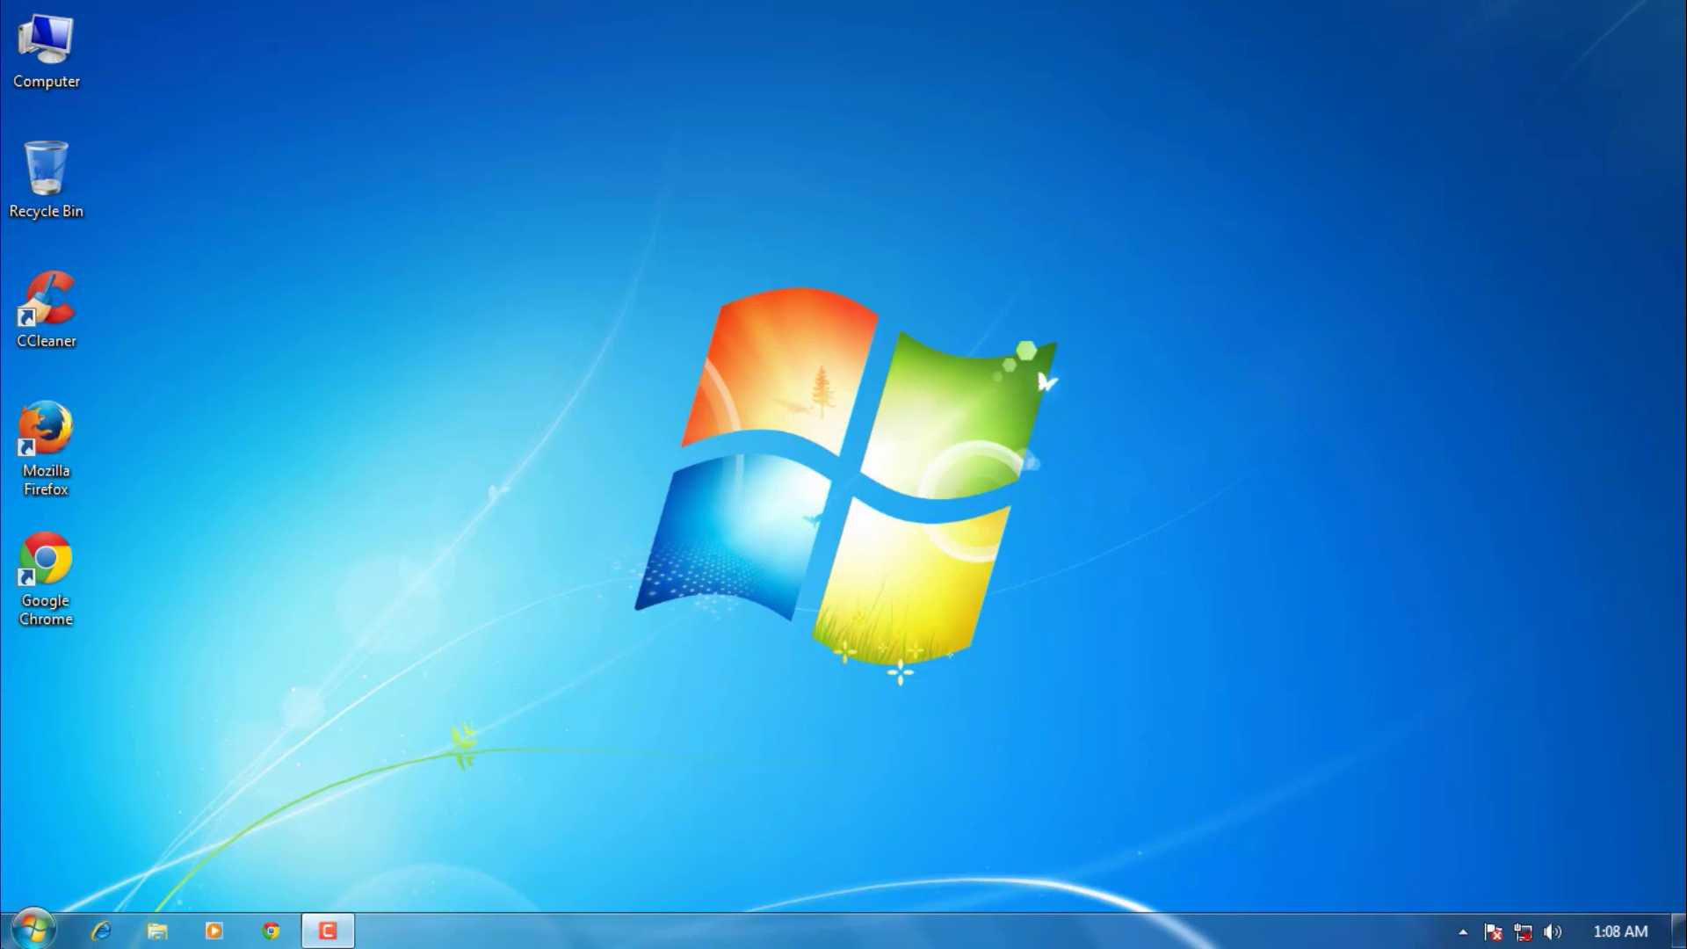
Step: Open Run via Start search and run 'tree' in place of the old cleanmgr entry
{"action": "left_click", "coordinate": [33, 929]}
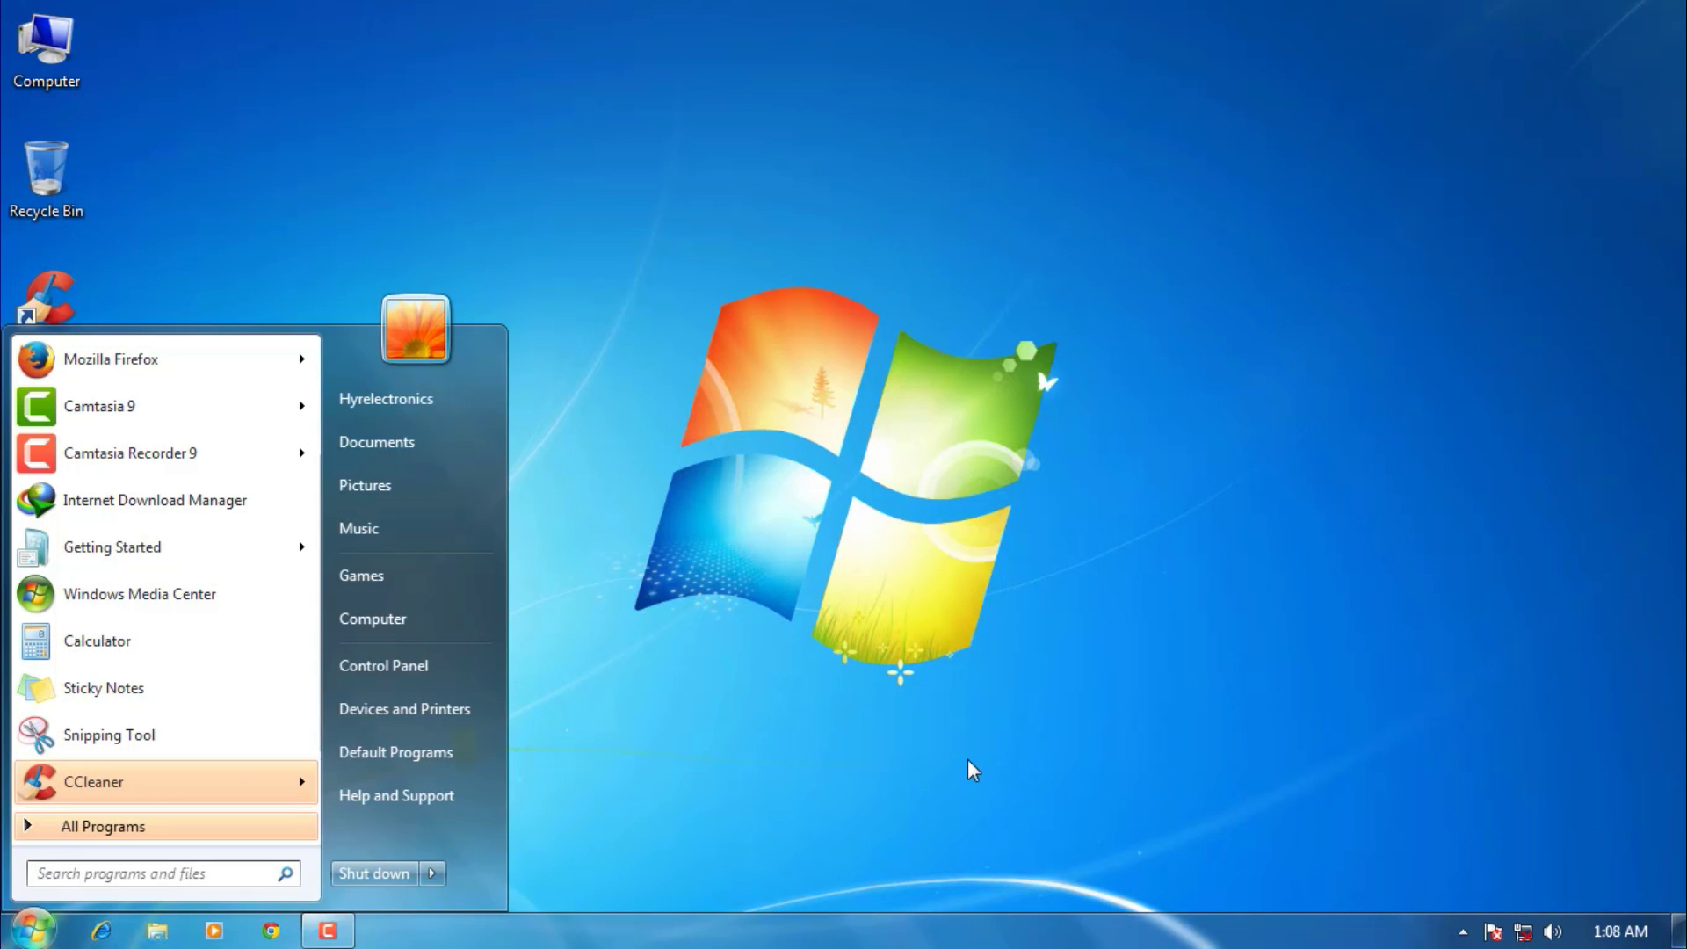
{"action": "type", "text": "run"}
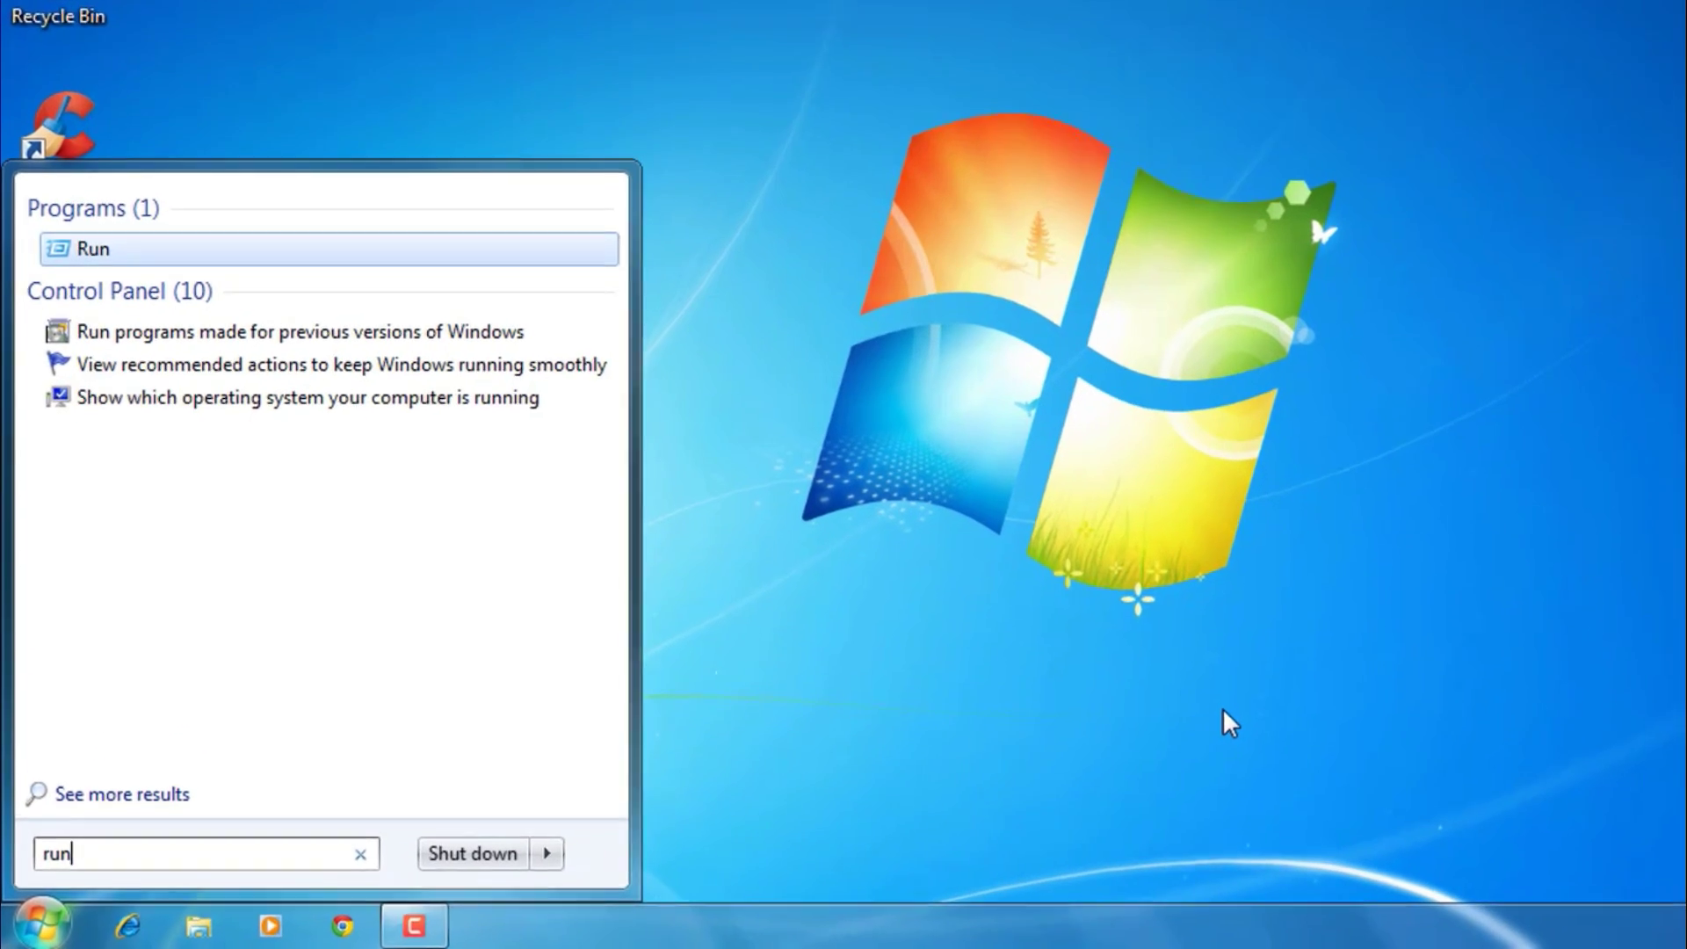
{"action": "key", "text": "Return"}
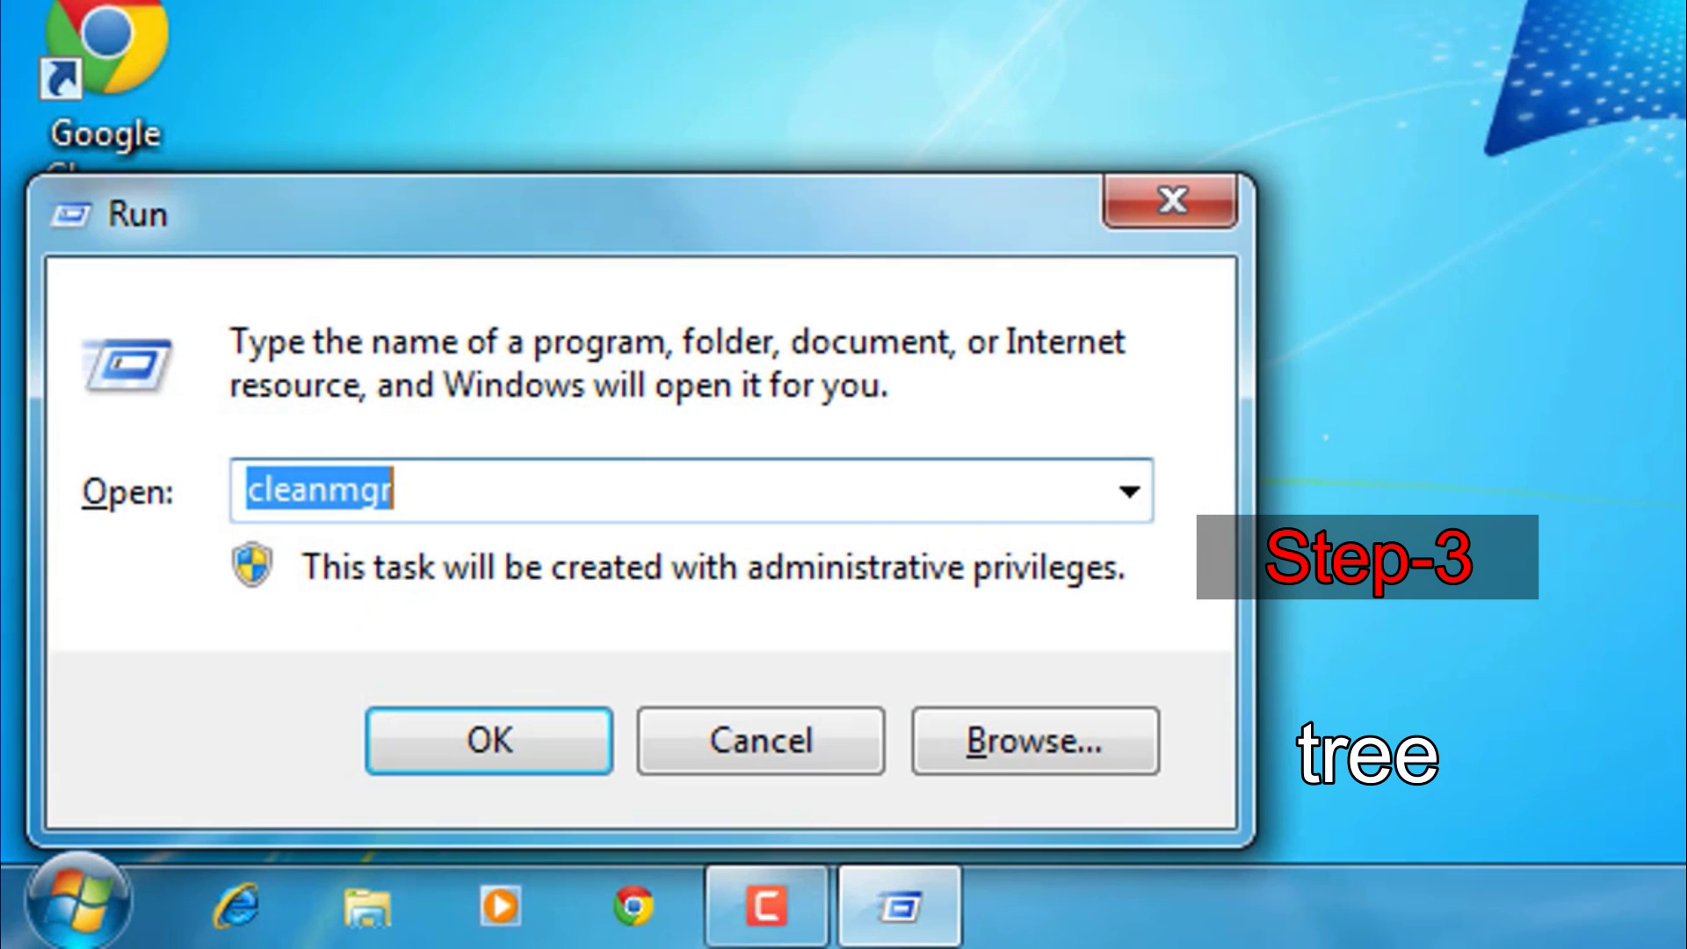
{"action": "key", "text": "BackSpace"}
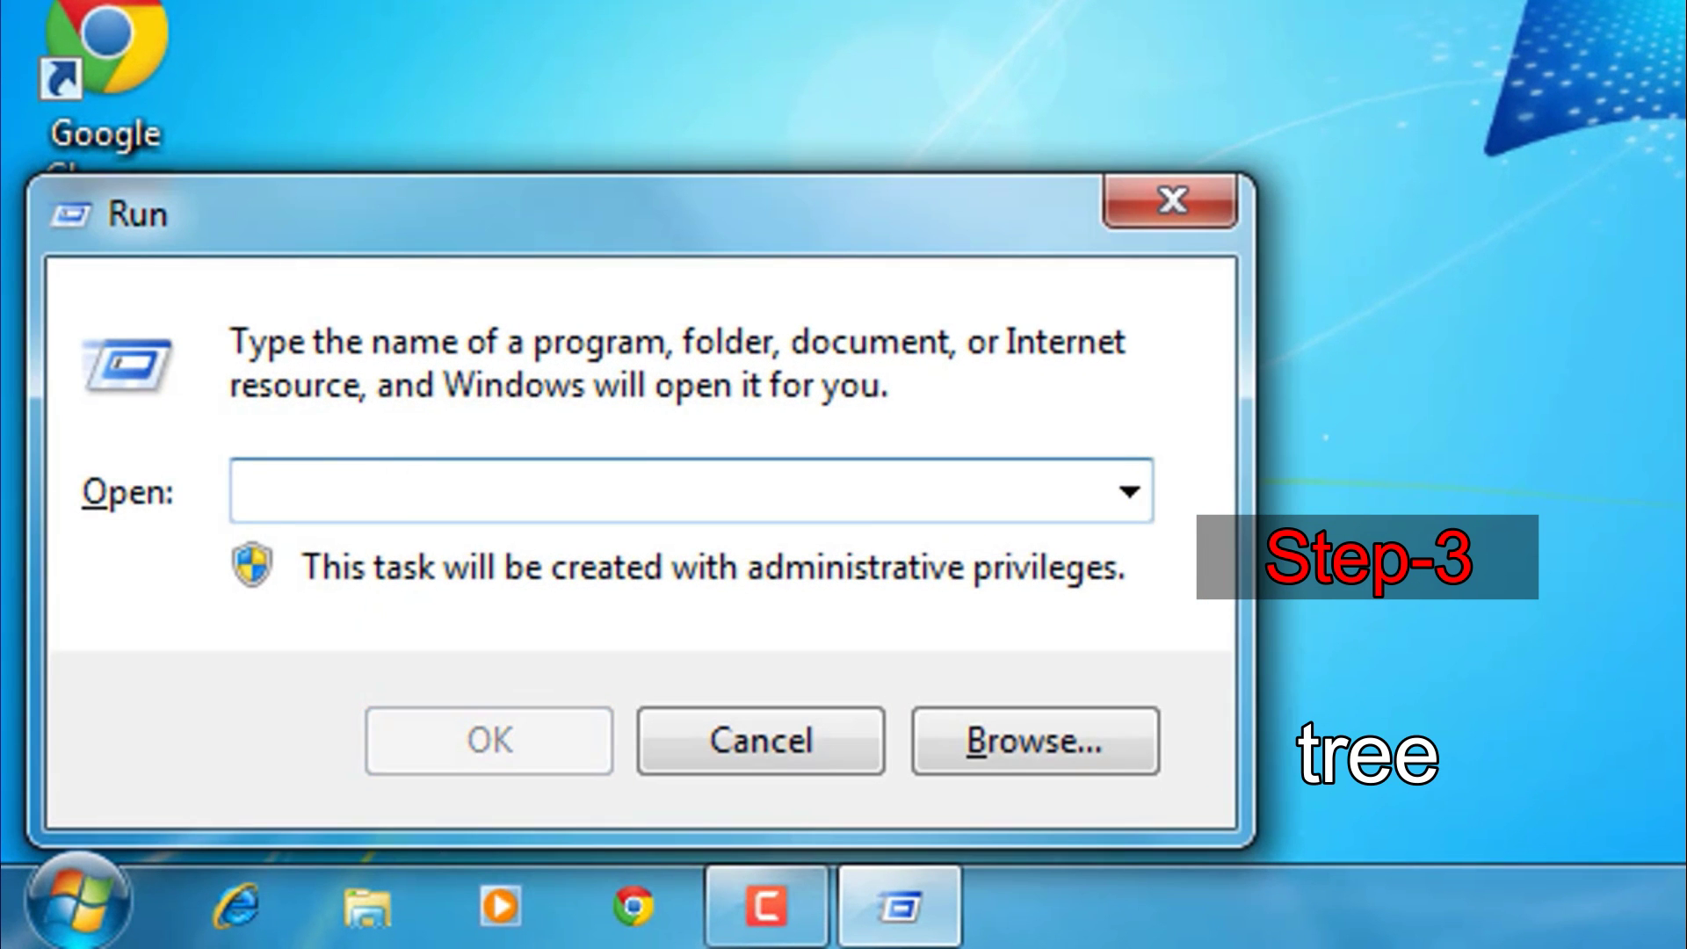
{"action": "type", "text": "tree"}
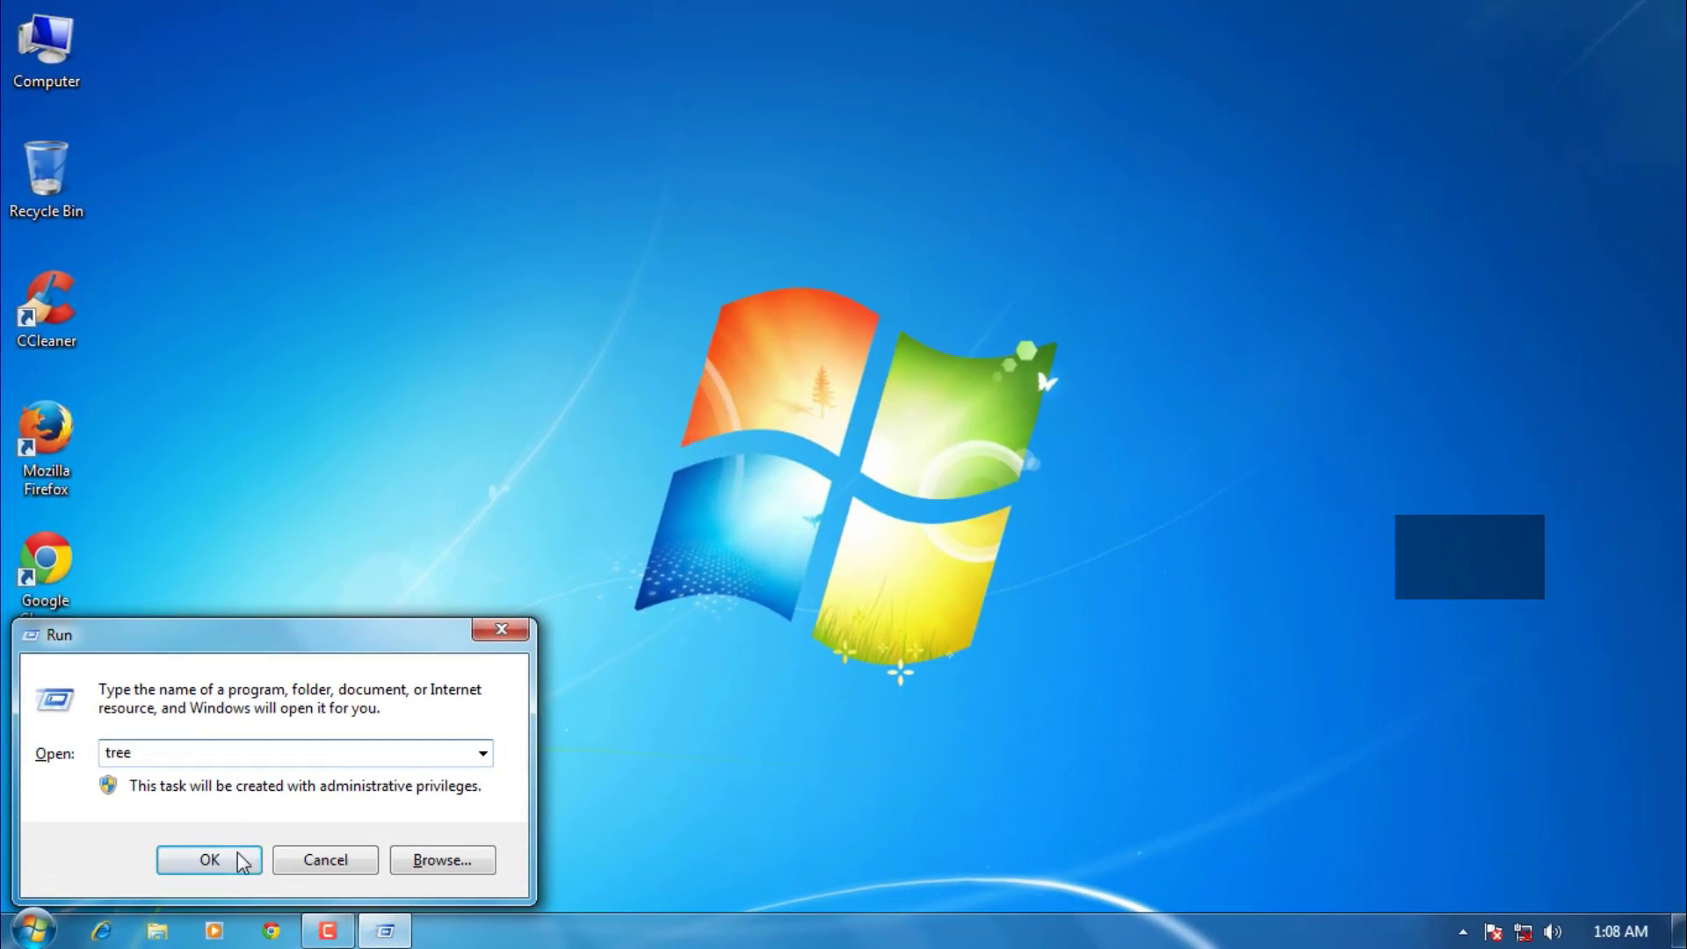
{"action": "left_click", "coordinate": [353, 817]}
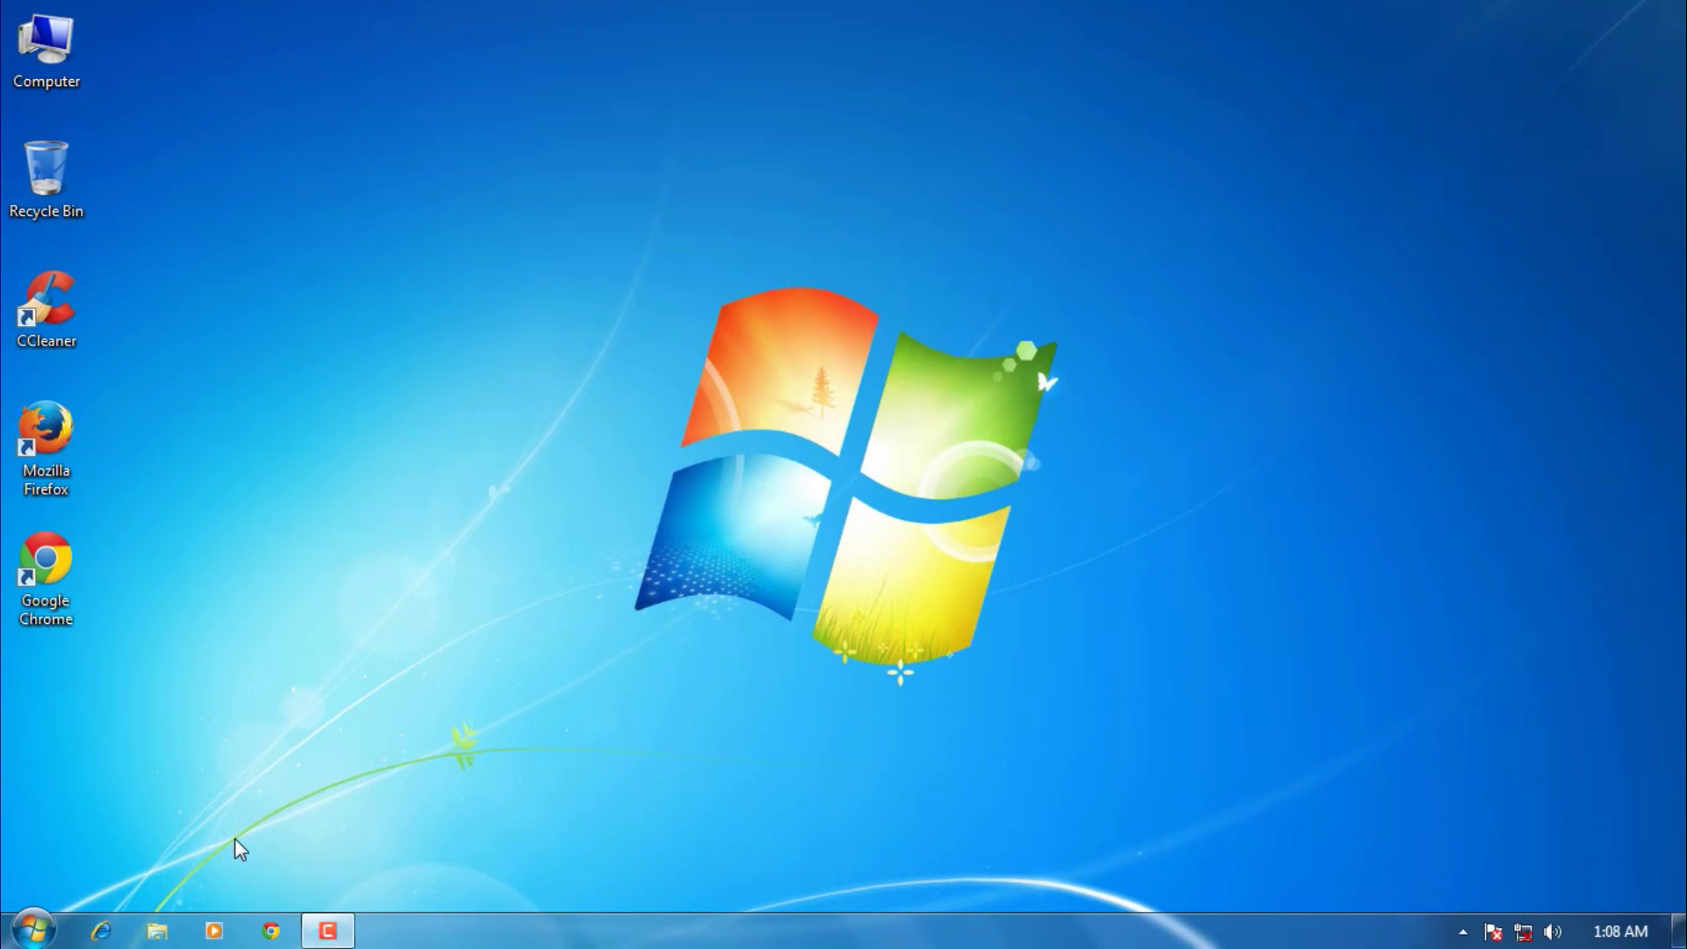